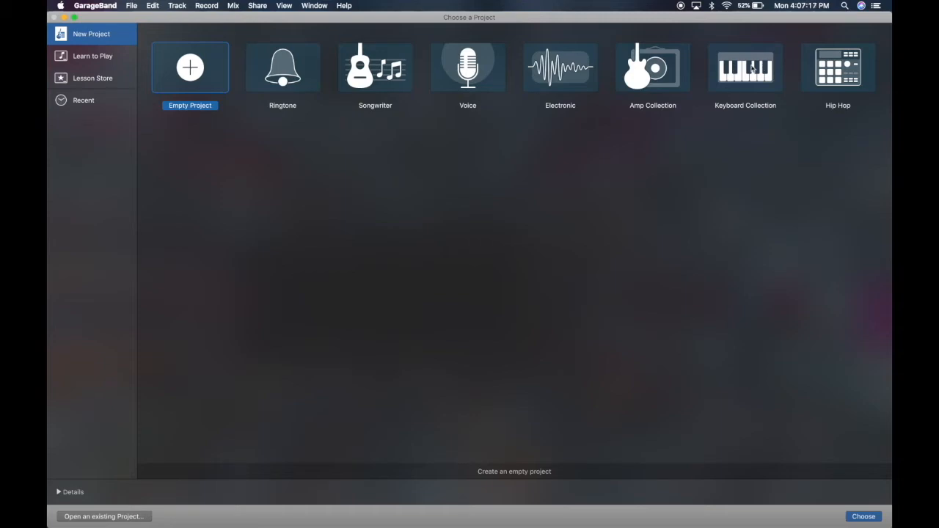
# Create an empty project with a Software Instrument track
pyautogui.doubleClick(189, 70)
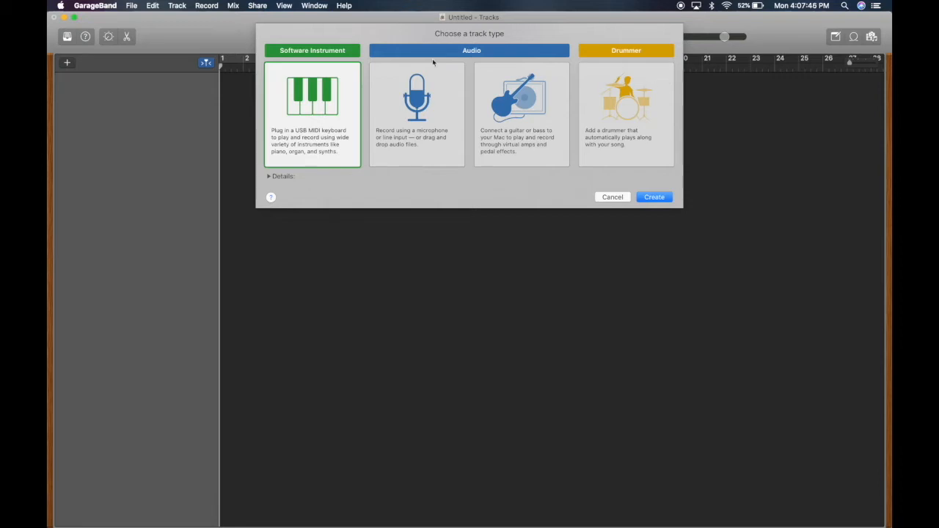
pyautogui.click(652, 197)
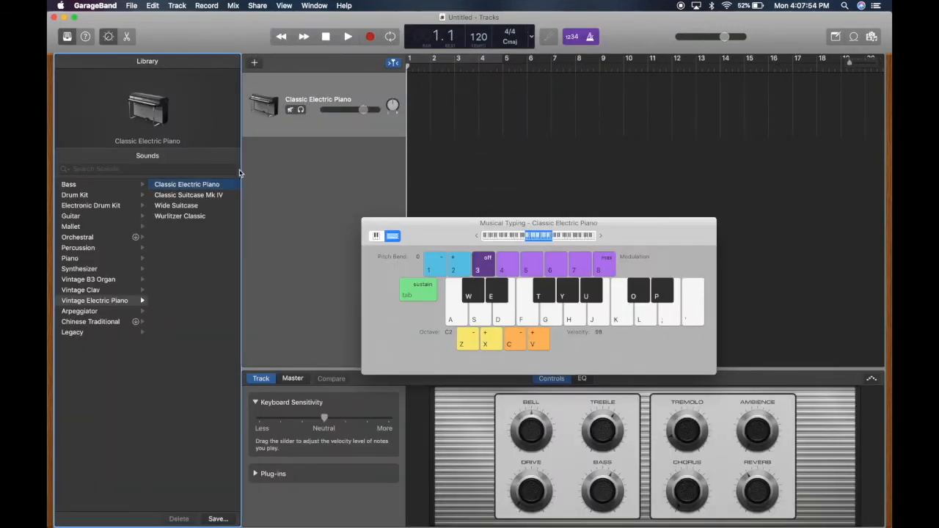
# Move the Musical Typing keyboard further from the Library, then hide it and show it again
pyautogui.moveTo(439, 241); pyautogui.dragTo(506, 195)
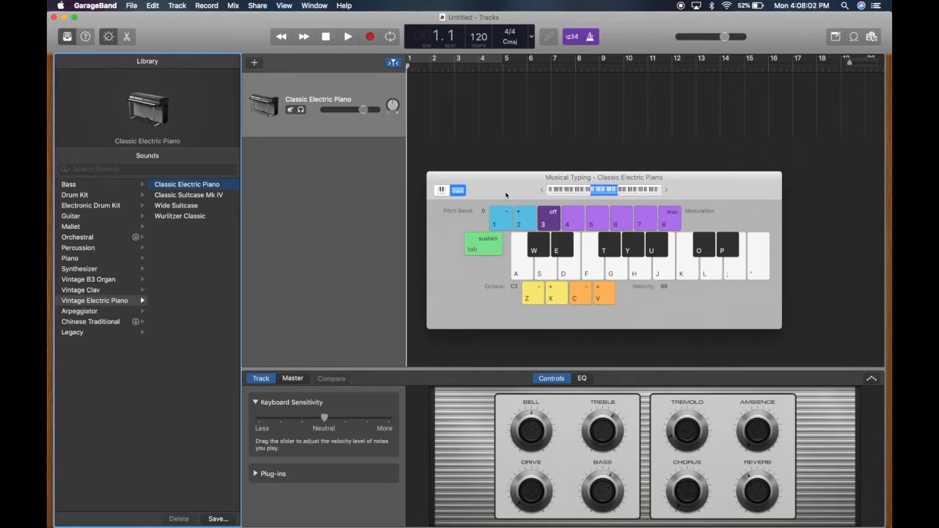
pyautogui.press('super+k')
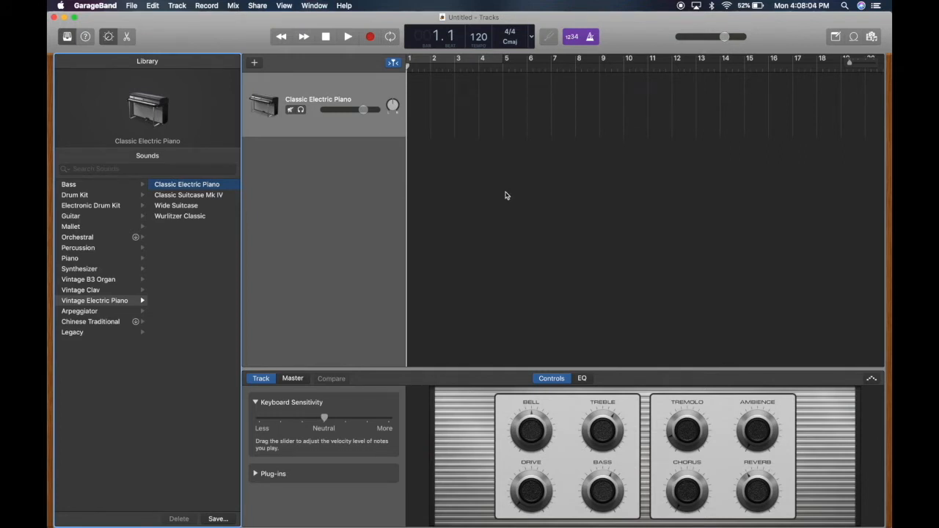
pyautogui.press('super+k')
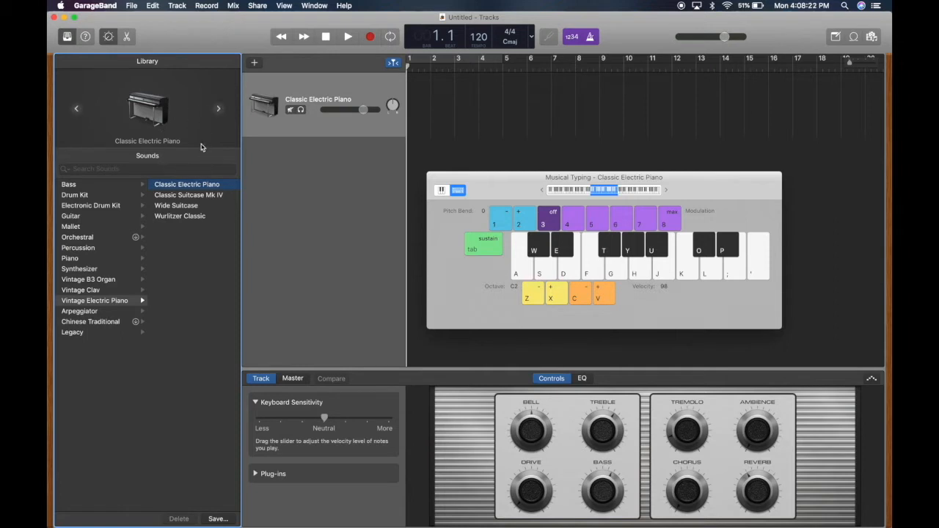
# Turn on Quick Help to read what the toolbar controls such as the metronome do, then turn it off
pyautogui.click(85, 37)
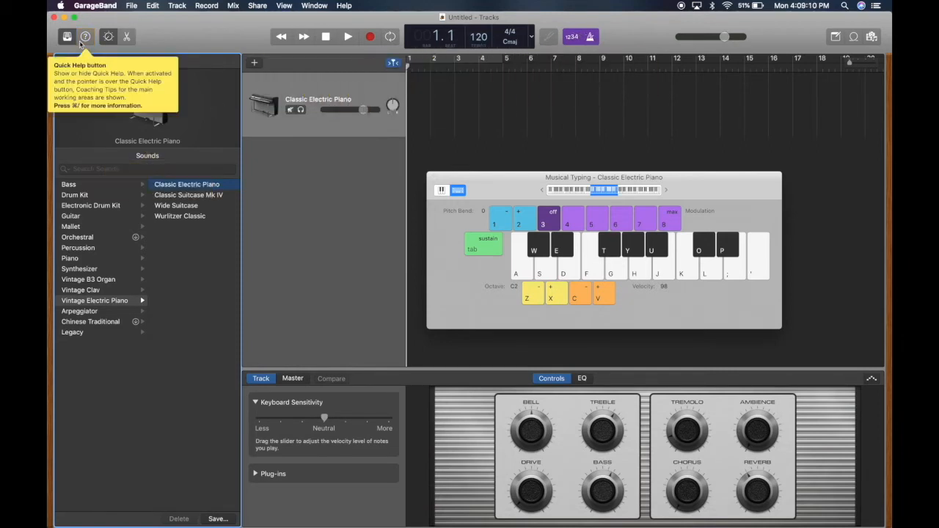
pyautogui.click(85, 36)
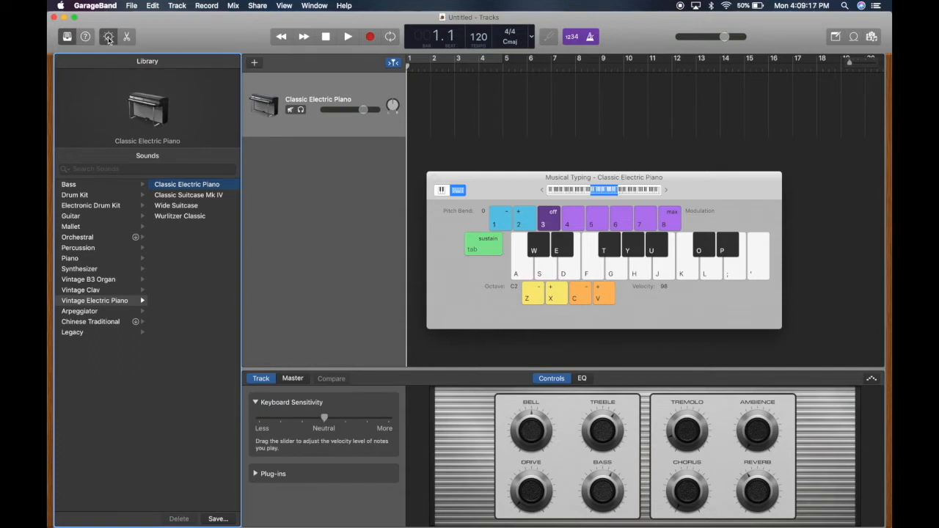
# Hide and show again first the Smart Controls and then the Library
pyautogui.click(109, 38)
pyautogui.click(109, 38)
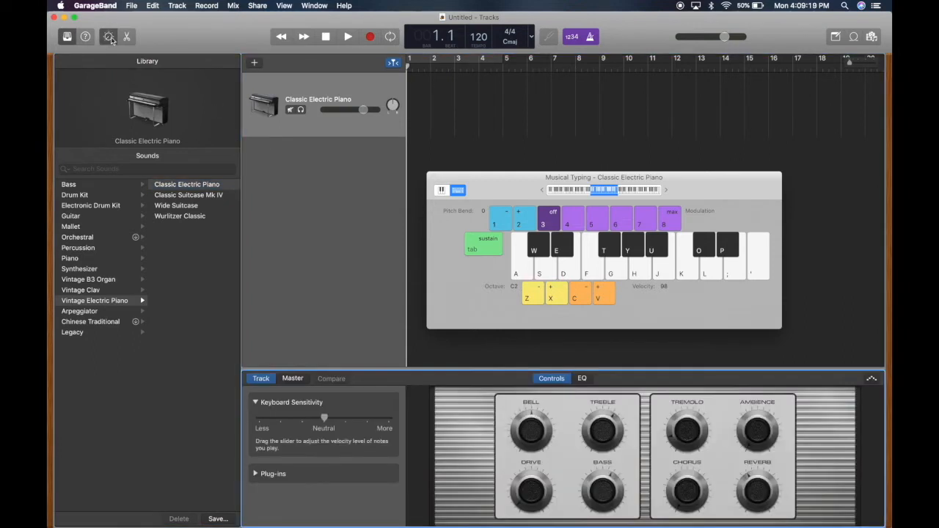
pyautogui.click(70, 39)
pyautogui.click(70, 39)
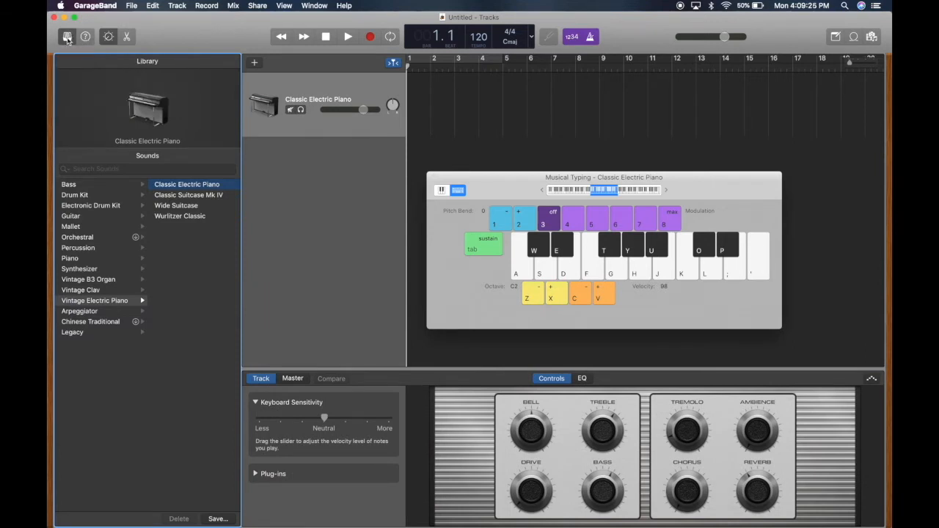
pyautogui.click(67, 38)
pyautogui.click(66, 38)
# Read the Library's Quick Help description while closing and reopening the Library, then turn Quick Help off
pyautogui.click(84, 37)
pyautogui.moveTo(67, 39)
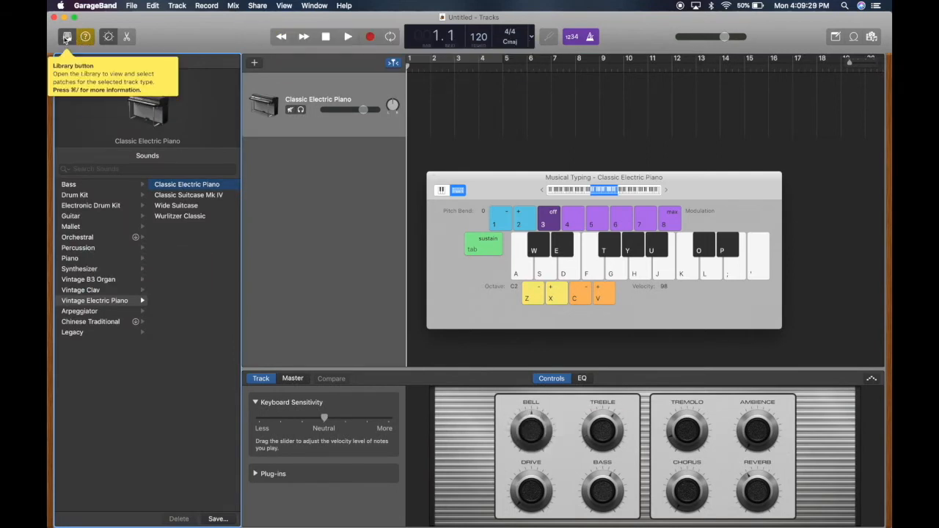
pyautogui.click(66, 39)
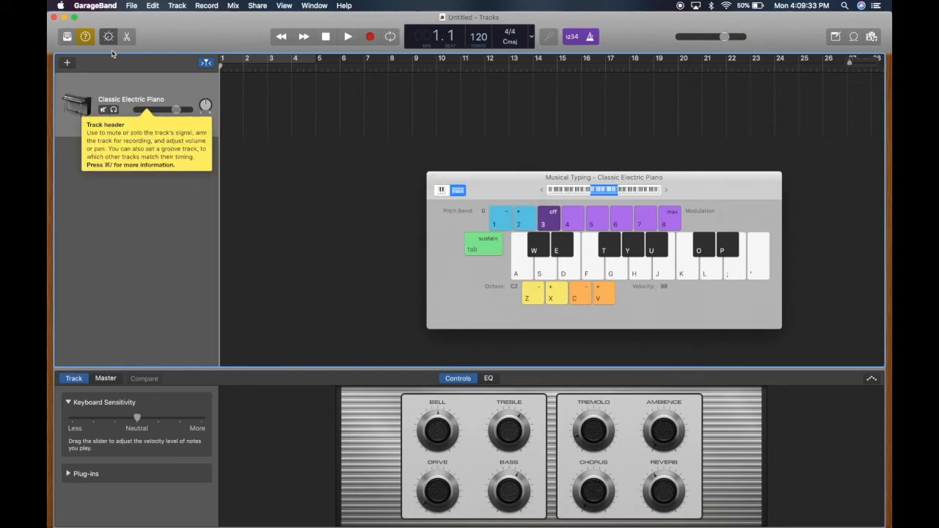
pyautogui.click(67, 37)
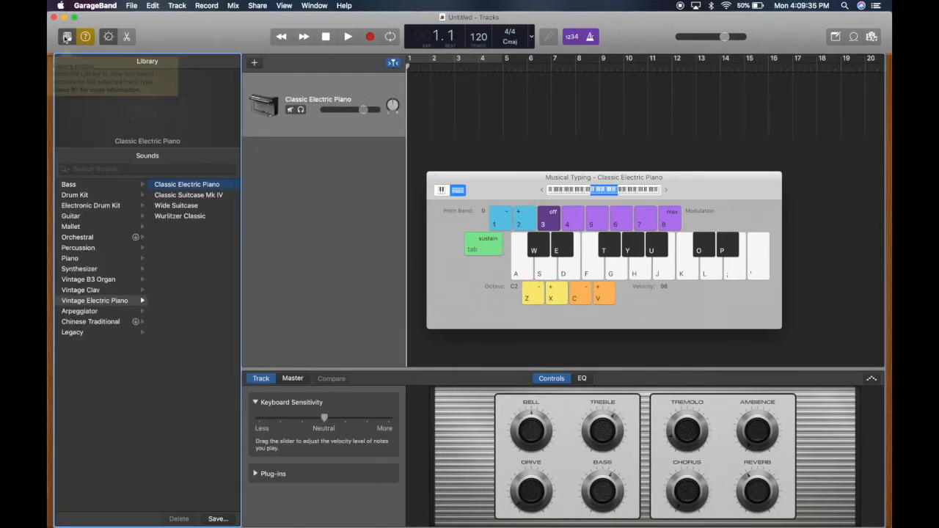
pyautogui.click(85, 37)
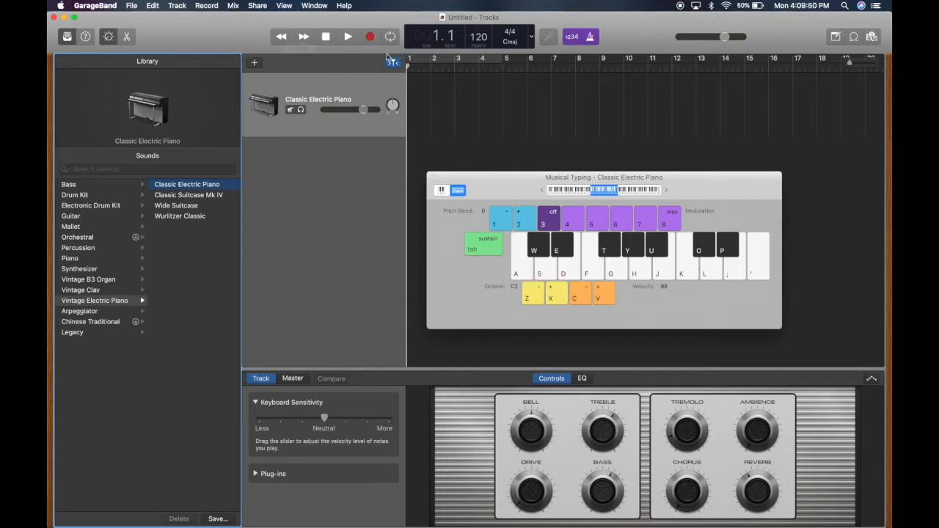
# Play the empty project for a few beats to hear the metronome, stop, and return the playhead to the beginning
pyautogui.press('space')
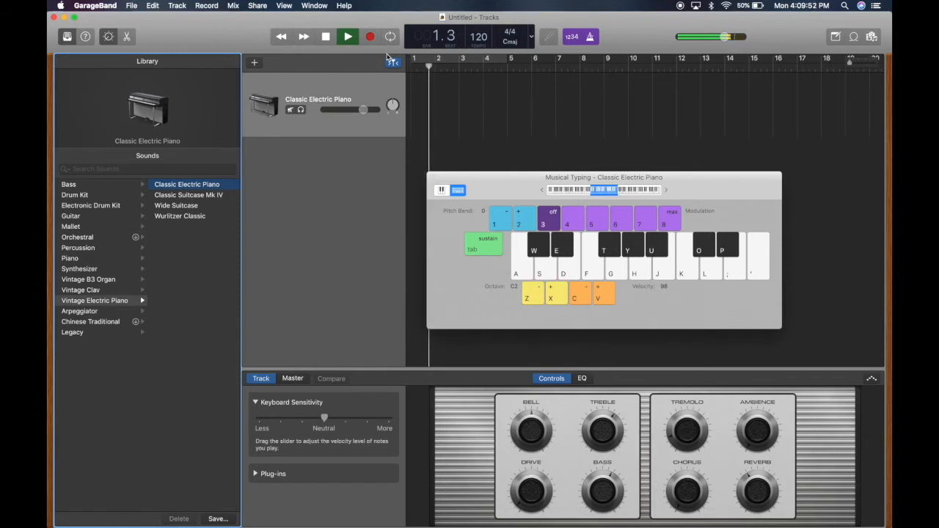
pyautogui.press('space')
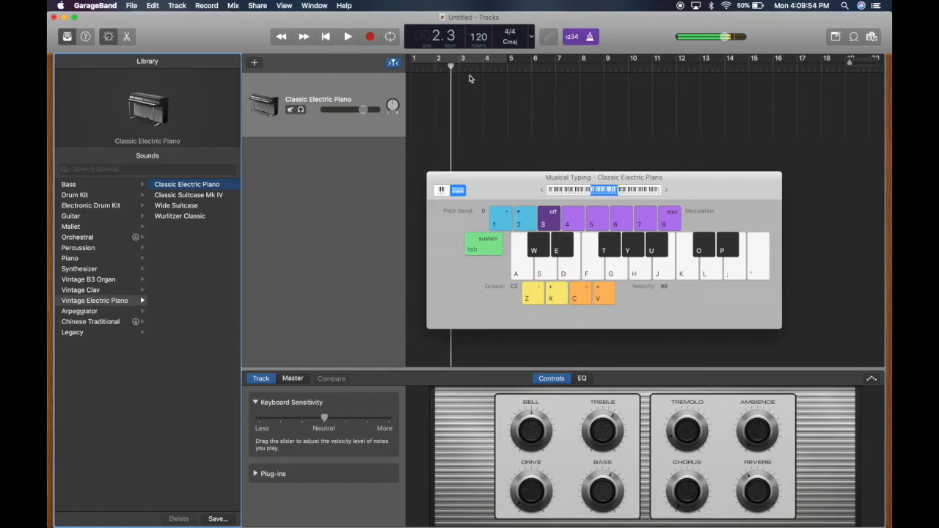
pyautogui.click(328, 37)
pyautogui.hscroll(10, 571, 108)
pyautogui.hscroll(-10, 571, 108)
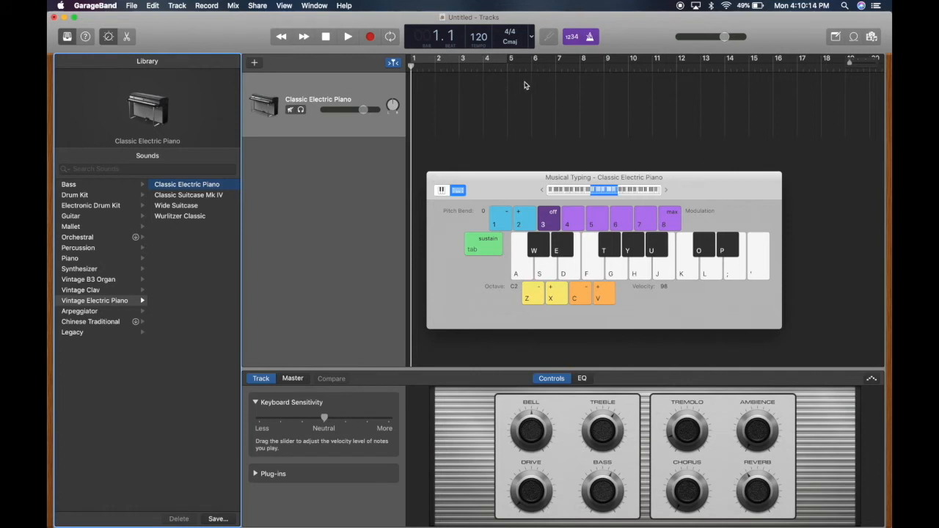
# Try a different project tempo and set it back to 120
pyautogui.moveTo(481, 41); pyautogui.dragTo(473, 220)
pyautogui.doubleClick(477, 38)
pyautogui.write('120')
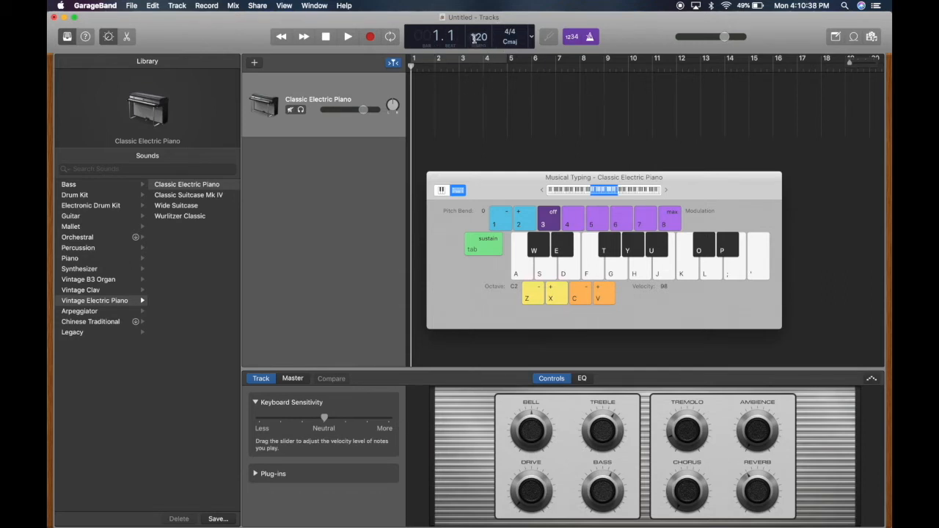
# Advance the playhead to bar 2, hide and reopen Musical Typing, and play a C m7/9 chord on the electric piano
pyautogui.press('.')
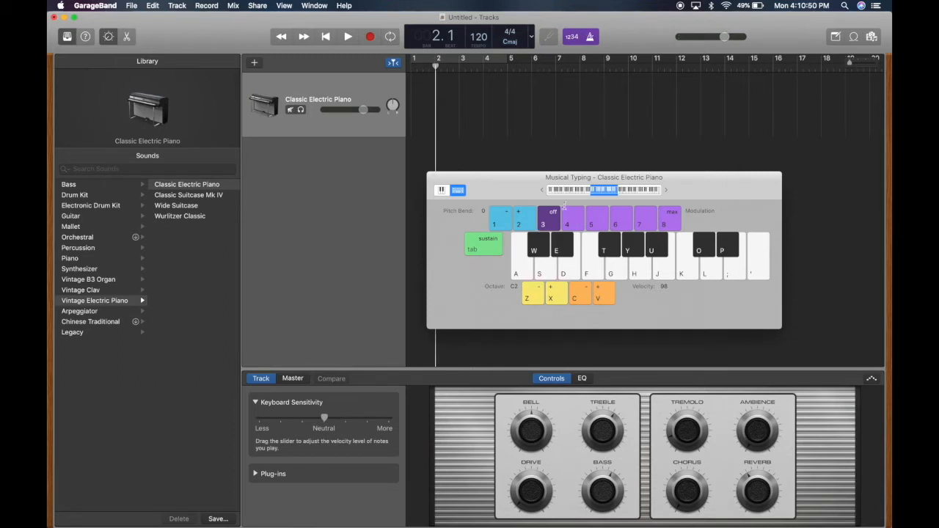
pyautogui.press('super+k')
pyautogui.press('super+k')
pyautogui.hotkey('a', 'e', 'g', 'u', 'l')
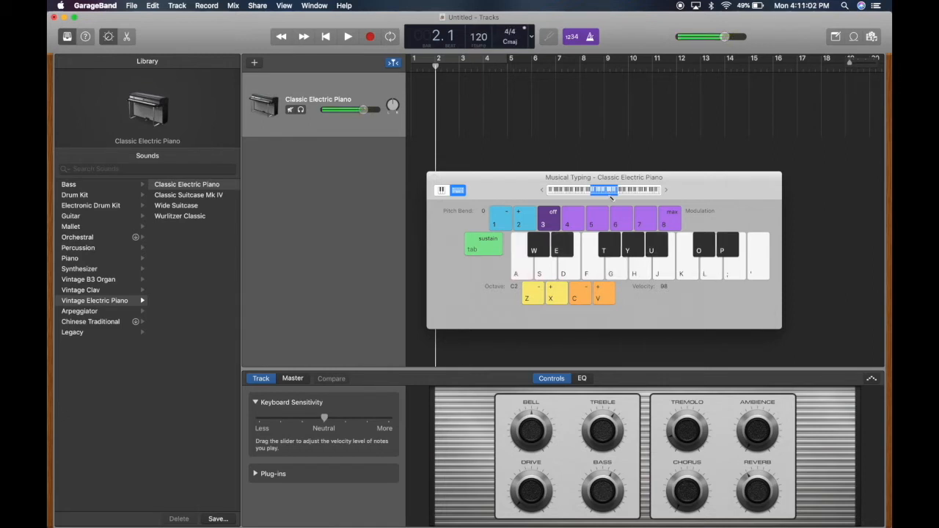
# Raise the Musical Typing octave to C7 and play the C m7/9 chord
pyautogui.press('x')
pyautogui.press('x')
pyautogui.press('x')
pyautogui.press('x')
pyautogui.press('x')
pyautogui.press('a')
pyautogui.press('e')
pyautogui.press('g')
pyautogui.press('u')
pyautogui.press('l')
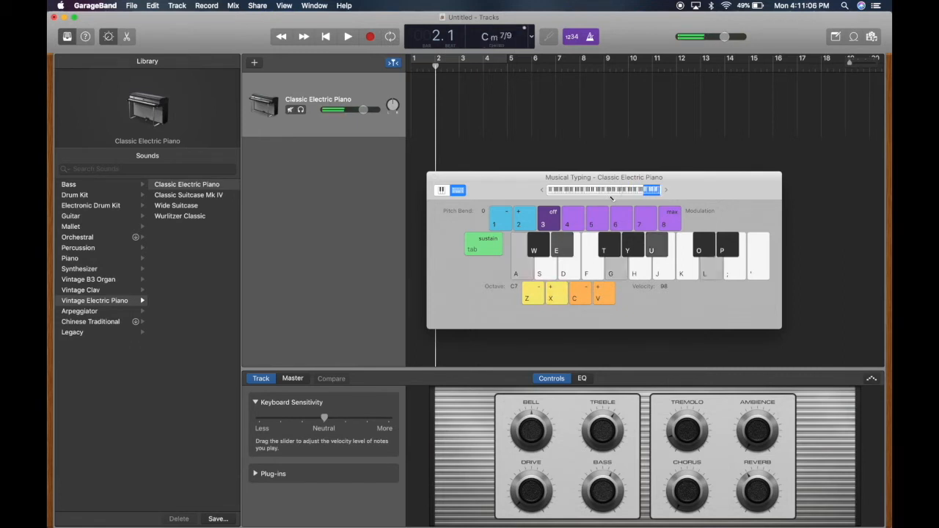
# Lower the Musical Typing octave to C4 and play the C m7/9 chord repeatedly
pyautogui.press('z')
pyautogui.press('z')
pyautogui.press('z')
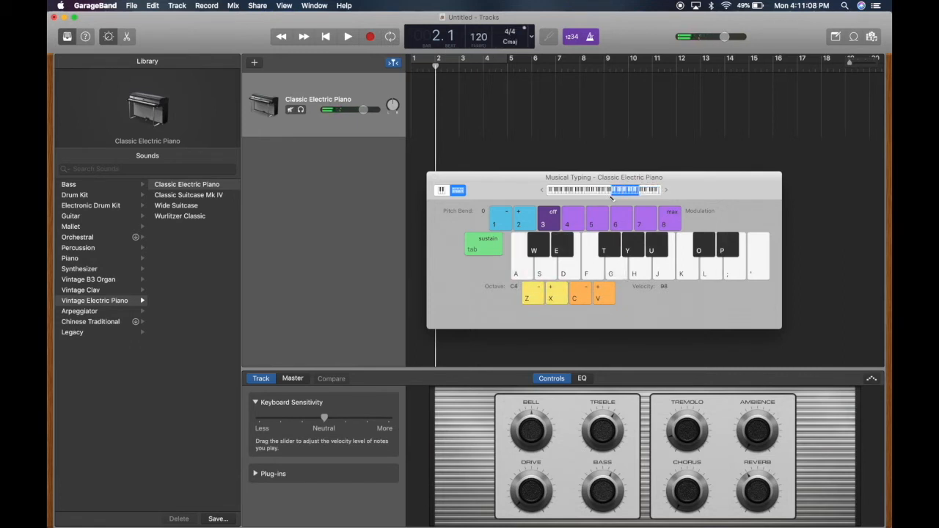
pyautogui.press('a')
pyautogui.press('e')
pyautogui.press('g')
pyautogui.press('u')
pyautogui.press('l')
pyautogui.press('a')
pyautogui.press('e')
pyautogui.press('g')
pyautogui.press('u')
pyautogui.press('l')
pyautogui.press('a')
pyautogui.press('e')
pyautogui.press('g')
pyautogui.press('u')
pyautogui.press('l')
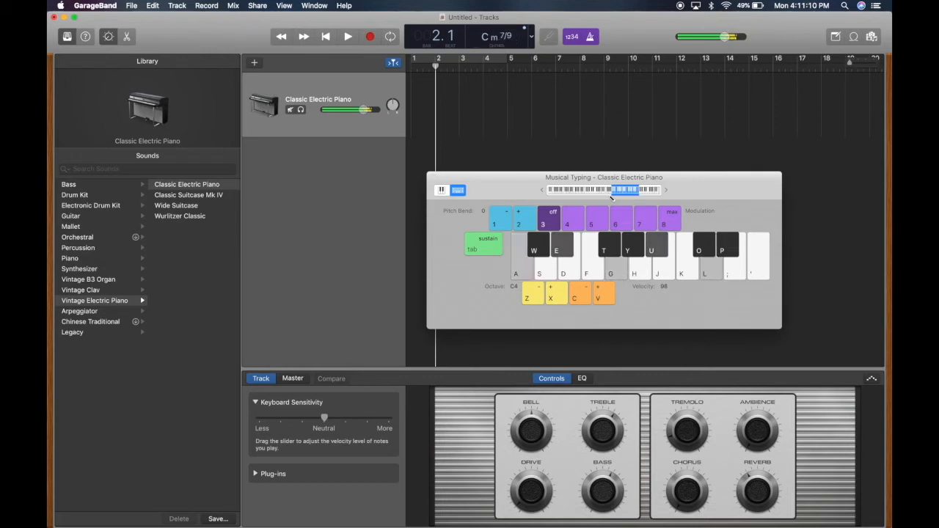
# Lower the Musical Typing octave to C-2 and play the C m7/9 chord several times
pyautogui.press('z')
pyautogui.press('z')
pyautogui.press('z')
pyautogui.press('z')
pyautogui.press('z')
pyautogui.press('z')
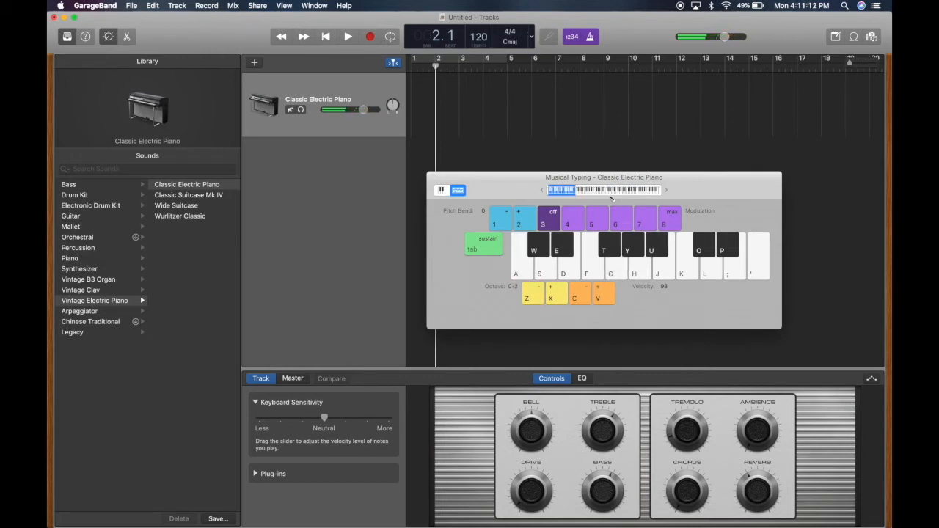
pyautogui.press('a')
pyautogui.press('e')
pyautogui.press('g')
pyautogui.press('u')
pyautogui.press('l')
pyautogui.press('a')
pyautogui.press('e')
pyautogui.press('g')
pyautogui.press('u')
pyautogui.press('l')
pyautogui.press('a')
pyautogui.press('e')
pyautogui.press('g')
pyautogui.press('u')
pyautogui.press('l')
pyautogui.press('a')
pyautogui.press('e')
pyautogui.press('g')
pyautogui.press('u')
pyautogui.press('l')
# Raise the Musical Typing octave to C0, playing the C m7/9 chord along the way
pyautogui.press('x')
pyautogui.press('x')
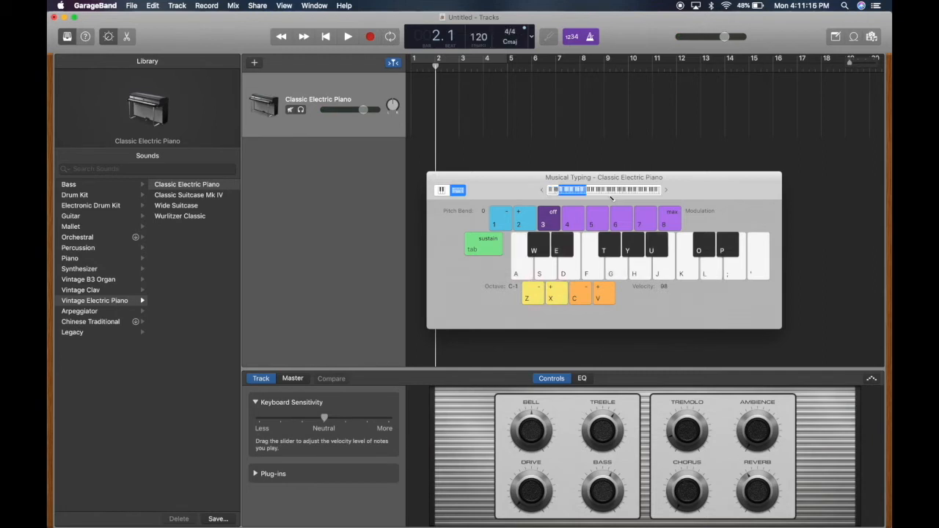
pyautogui.press('a')
pyautogui.press('e')
pyautogui.press('g')
pyautogui.press('u')
pyautogui.press('l')
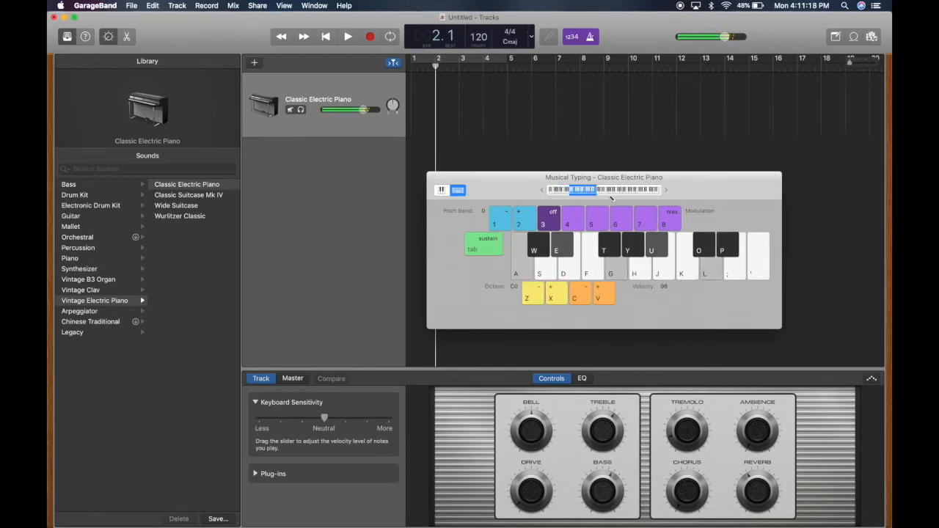
pyautogui.press('a')
pyautogui.press('e')
pyautogui.press('g')
pyautogui.press('u')
pyautogui.press('l')
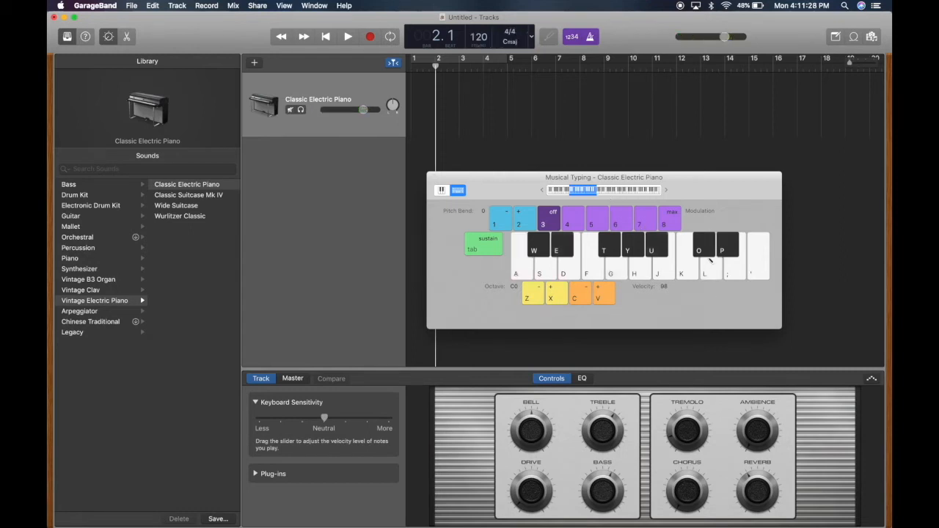
# Set the Musical Typing octave back to C2 and play the C m7/9 chord
pyautogui.press('x')
pyautogui.press('x')
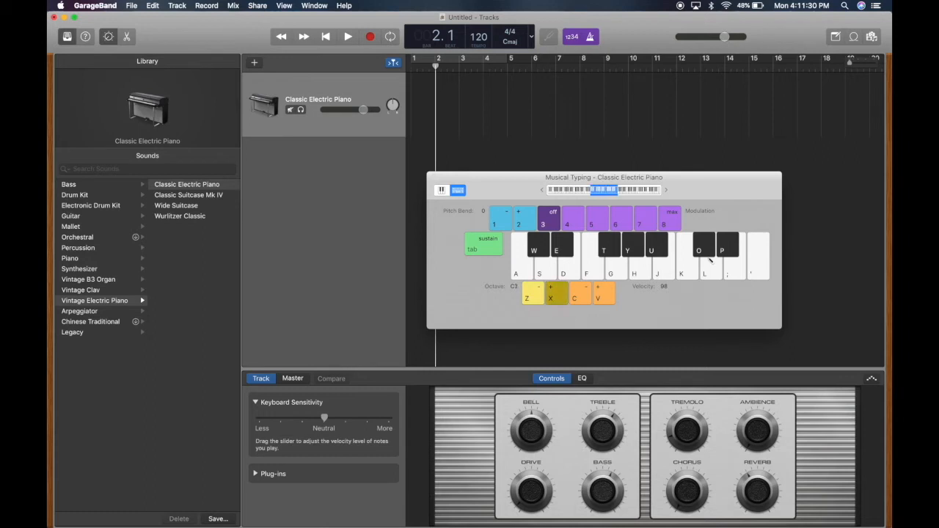
pyautogui.press('a')
pyautogui.press('e')
pyautogui.press('g')
pyautogui.press('u')
pyautogui.press('l')
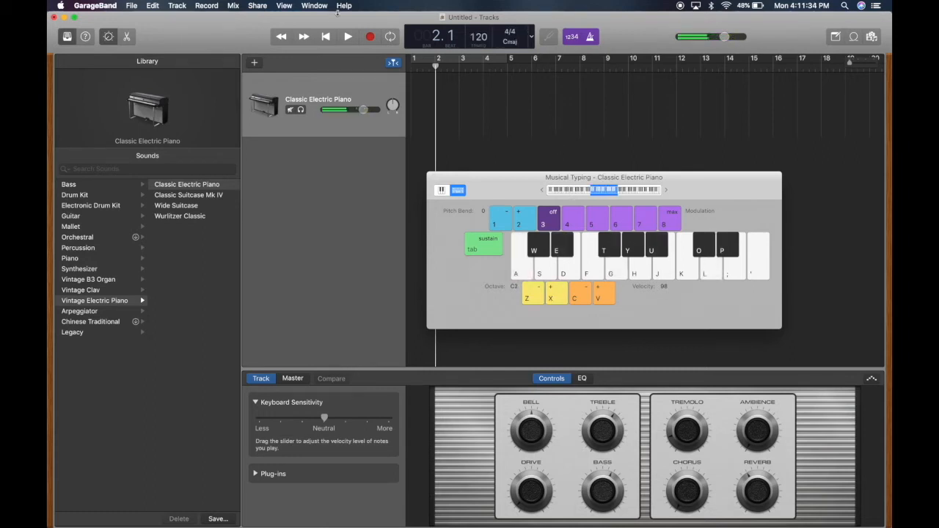
# Record a one-bar, three-chord part on the Classic Electric Piano track from the project start, then stop and hide Musical Typing
pyautogui.click(328, 37)
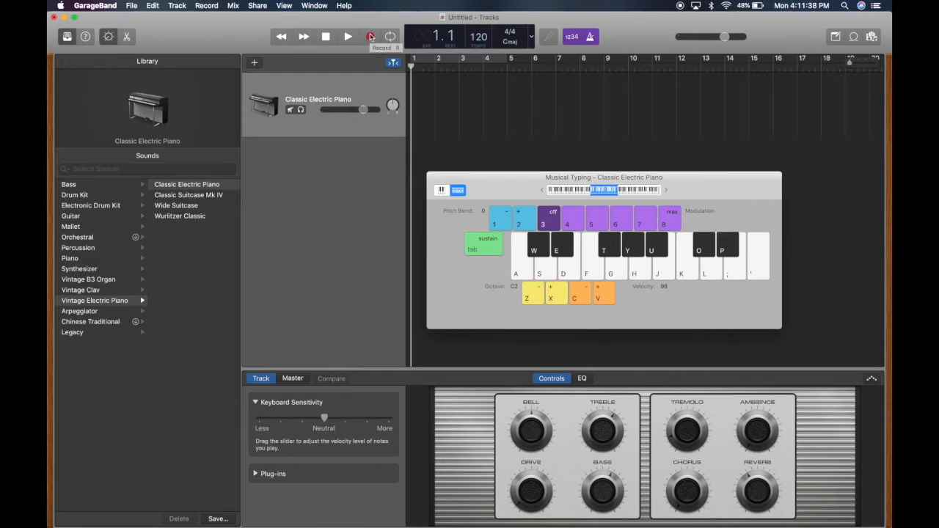
pyautogui.click(370, 36)
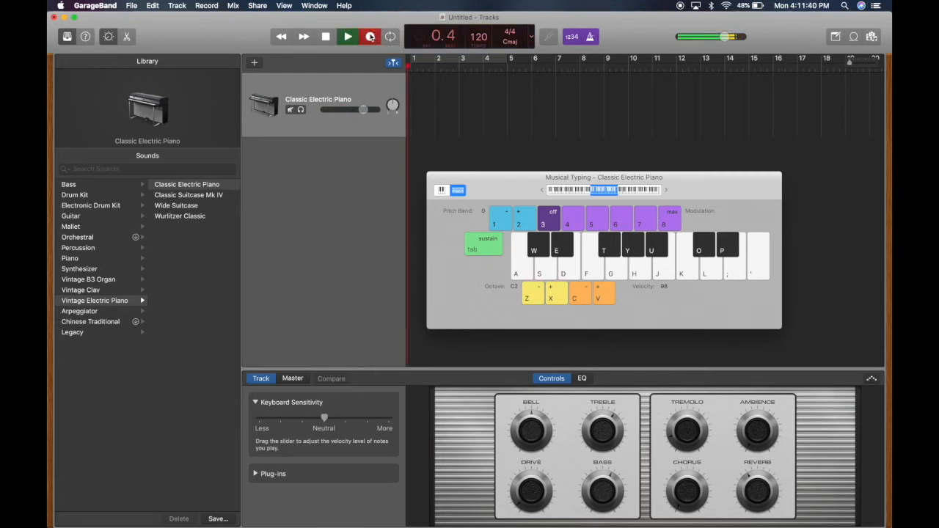
pyautogui.press('s')
pyautogui.press('f')
pyautogui.press('d')
pyautogui.press('j')
pyautogui.press('f')
pyautogui.press('k')
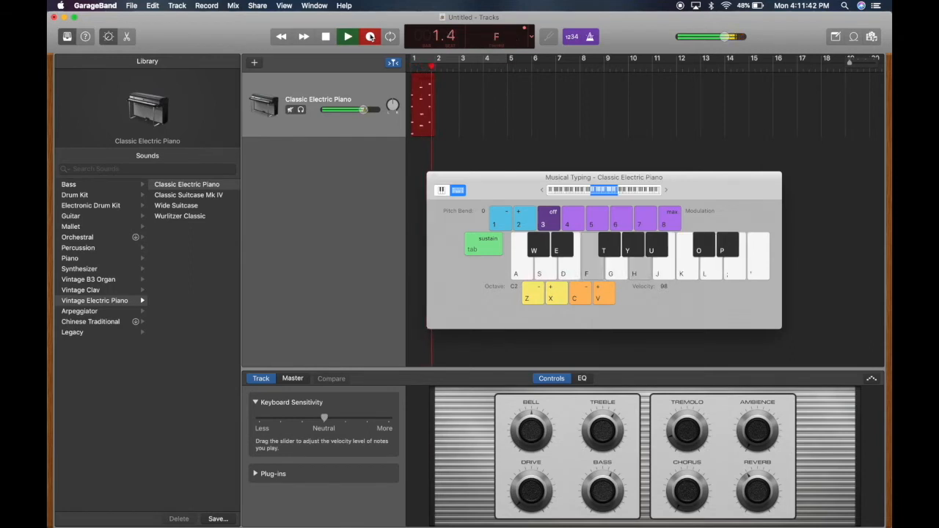
pyautogui.press('space')
pyautogui.press('super+k')
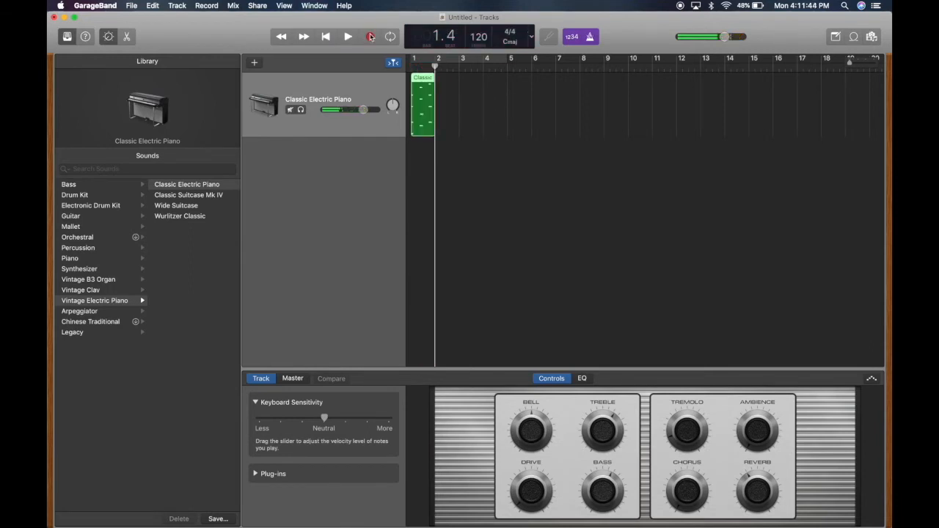
# Open the recorded Classic Electric Piano region in the Piano Roll and enlarge the editor area
pyautogui.click(434, 107)
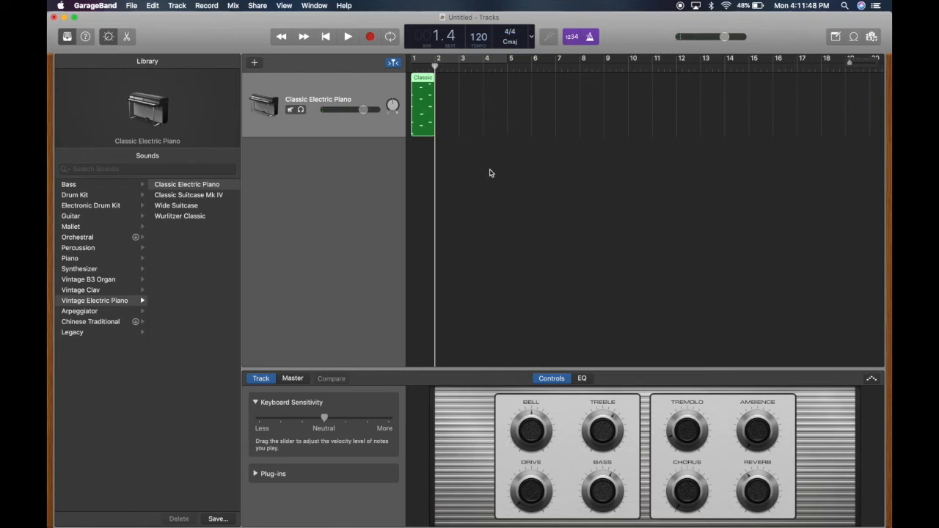
pyautogui.doubleClick(424, 116)
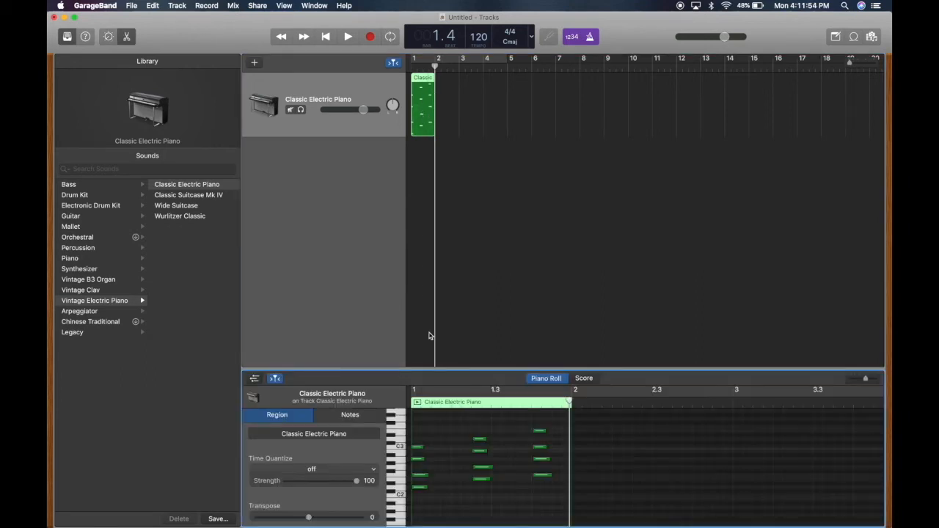
pyautogui.moveTo(434, 369); pyautogui.dragTo(443, 224)
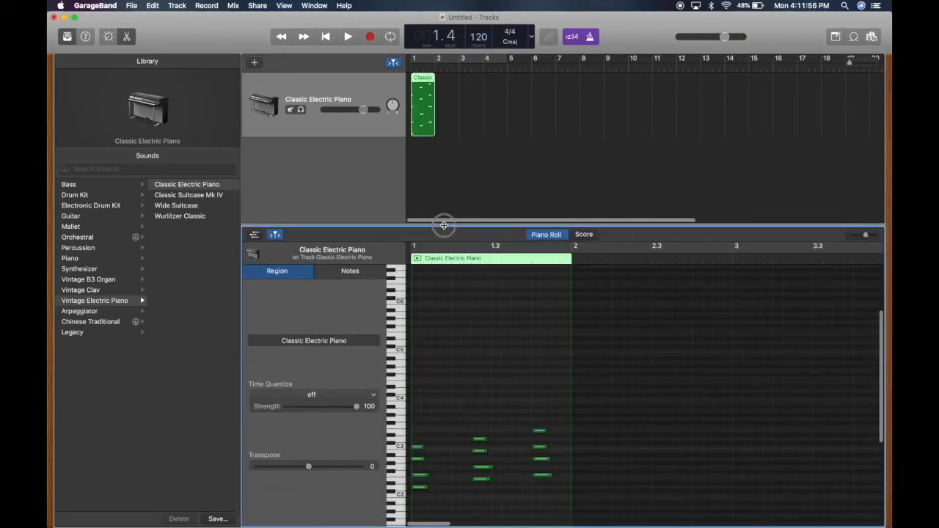
# Select all the notes of the three chords in the Piano Roll and quantize them to 1/8 Note
pyautogui.scroll(5, 469, 380)
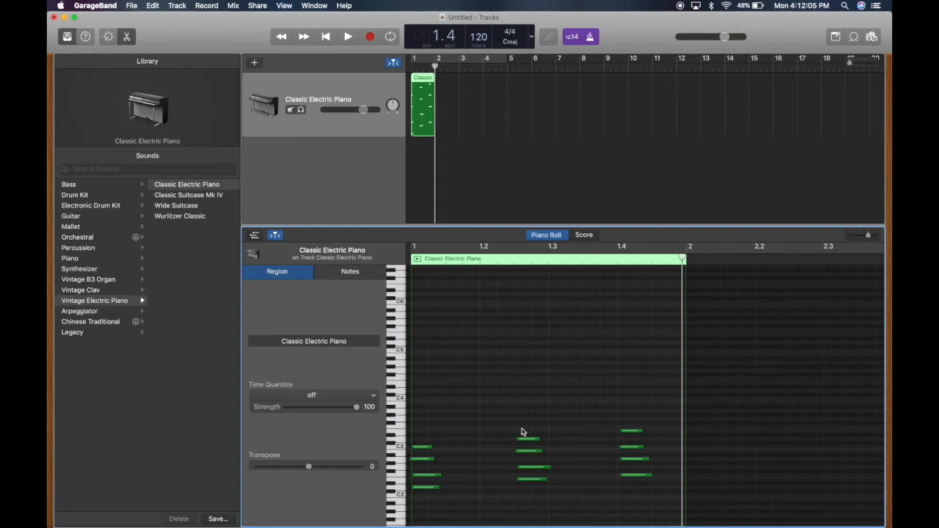
pyautogui.moveTo(533, 441)
pyautogui.mouseDown()
pyautogui.moveTo(565, 440)
pyautogui.moveTo(522, 419)
pyautogui.moveTo(551, 425)
pyautogui.moveTo(540, 341)
pyautogui.moveTo(528, 442)
pyautogui.moveTo(523, 388)
pyautogui.moveTo(532, 441)
pyautogui.mouseUp()
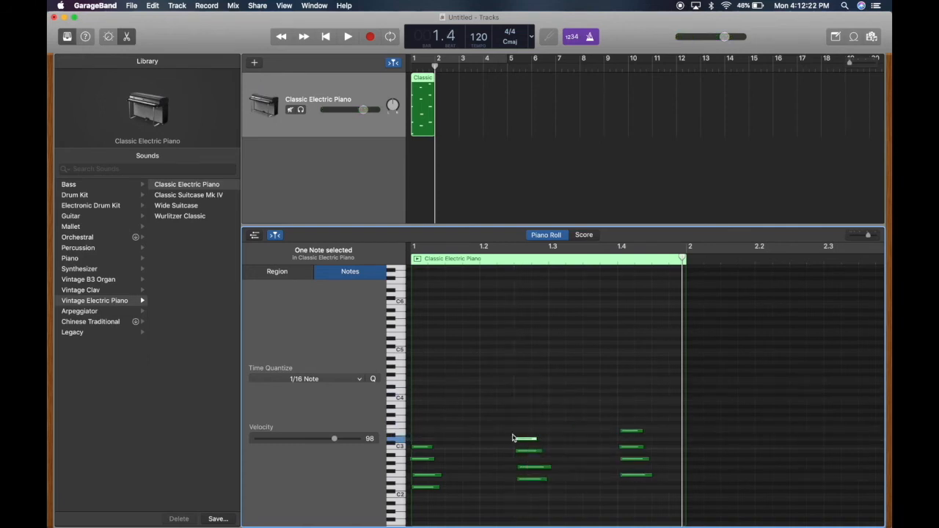
pyautogui.moveTo(654, 403); pyautogui.dragTo(626, 424)
pyautogui.moveTo(651, 387); pyautogui.dragTo(420, 497)
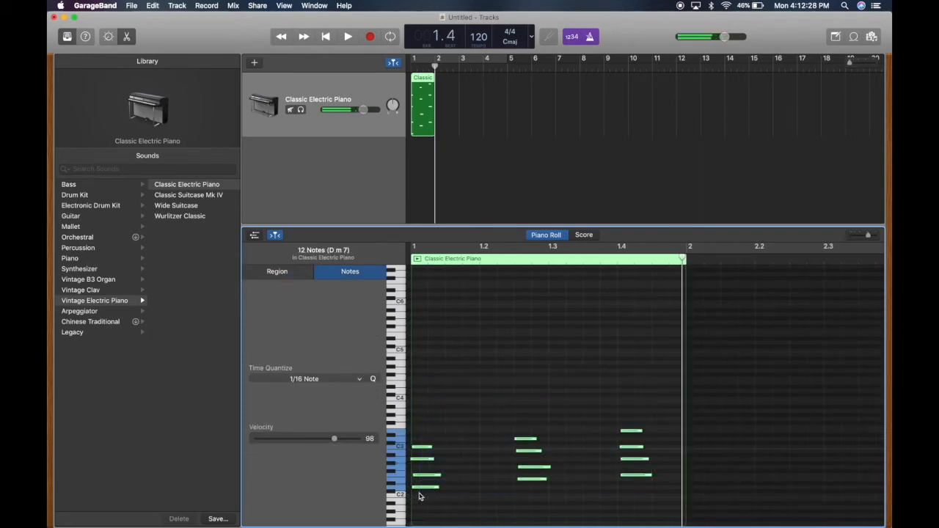
pyautogui.click(305, 379)
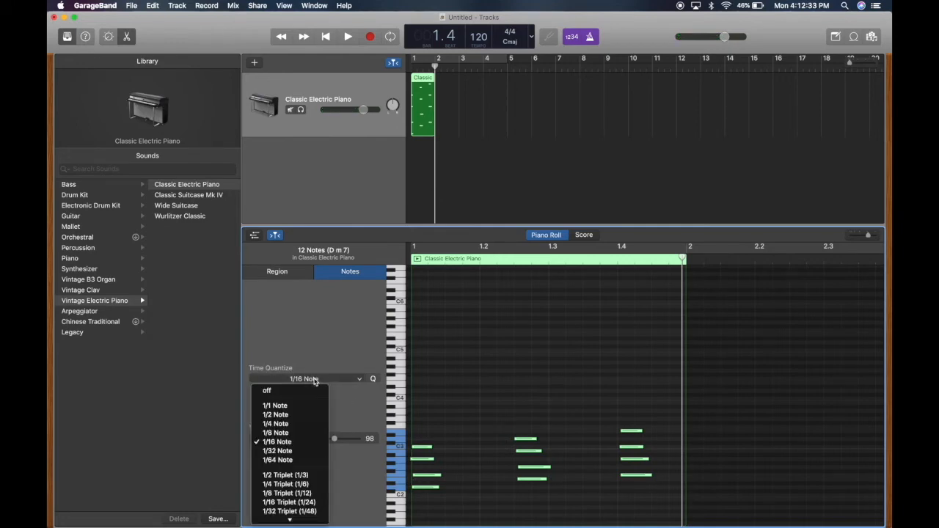
pyautogui.click(297, 436)
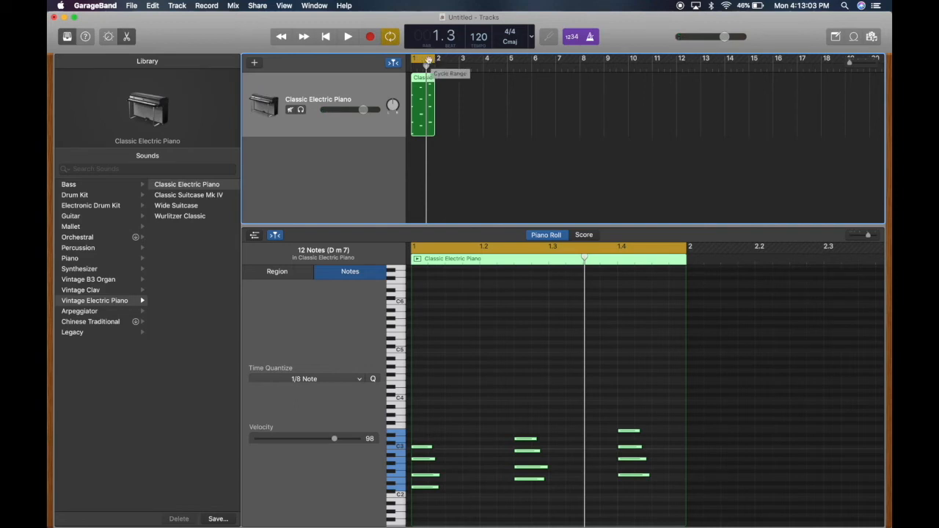
# Turn the cycle area off and on, and draw it across bars 3 to 13
pyautogui.click(425, 62)
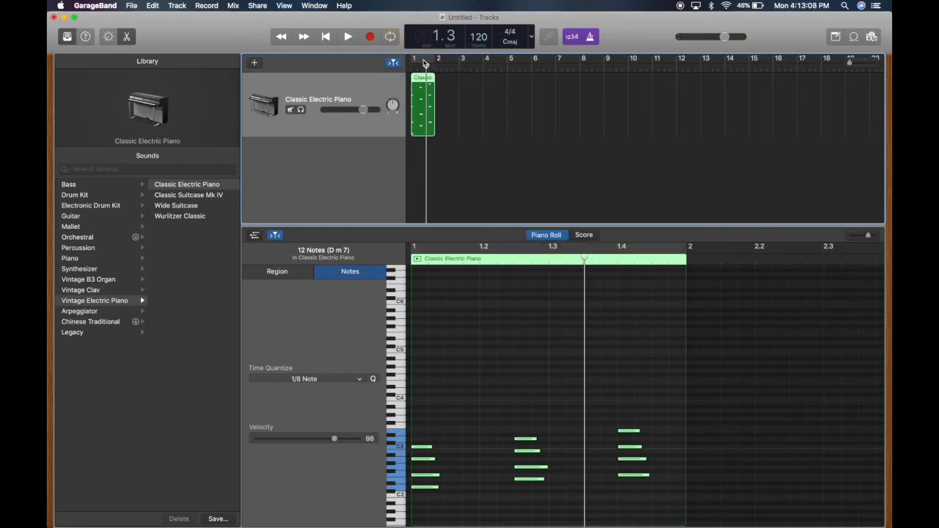
pyautogui.click(425, 62)
pyautogui.click(433, 62)
pyautogui.moveTo(463, 61); pyautogui.dragTo(715, 64)
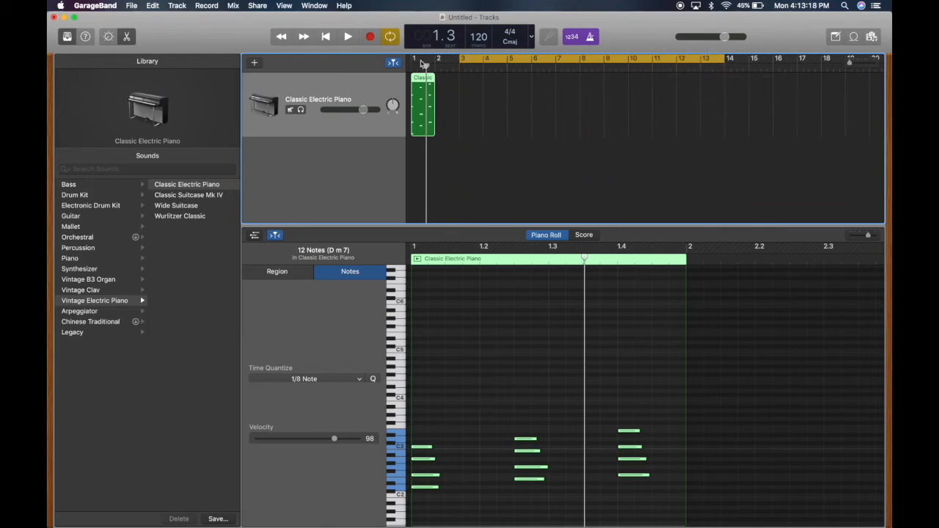
# Set the cycle area to bar 1 and play the quantized piano chords in the loop
pyautogui.moveTo(414, 63); pyautogui.dragTo(431, 61)
pyautogui.press('space')
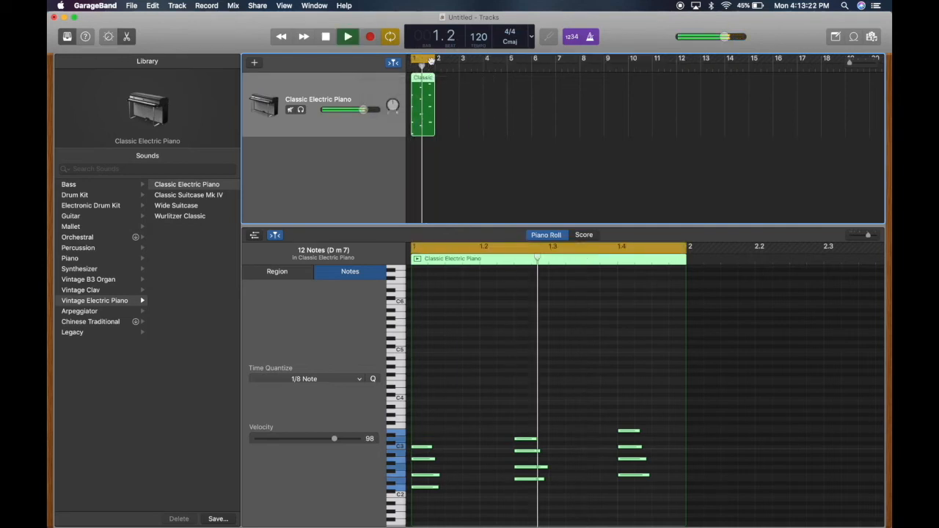
pyautogui.press('space')
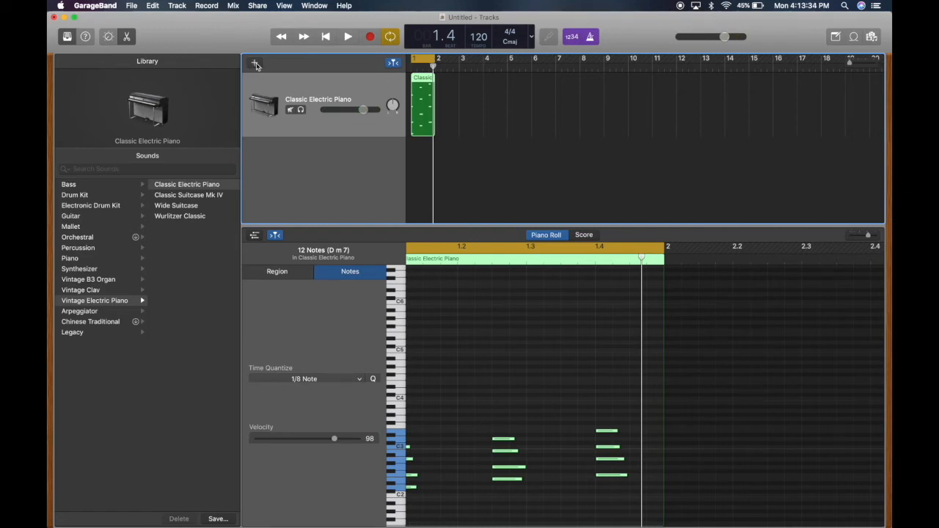
# Add a new Drummer track to the project
pyautogui.click(255, 65)
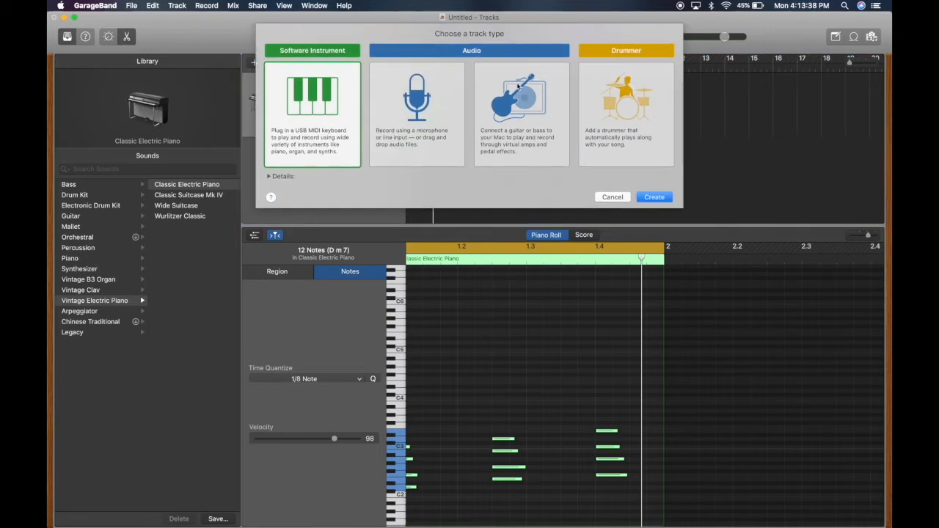
pyautogui.click(616, 132)
pyautogui.click(654, 198)
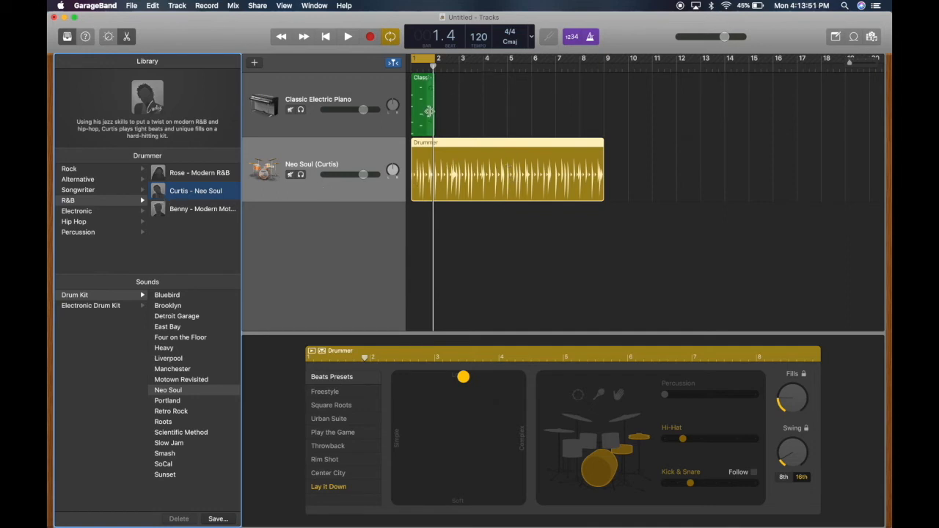
# Extend the cycle area to the end of the Drummer region, mute the electric piano track and play the drums
pyautogui.moveTo(437, 58); pyautogui.dragTo(604, 107)
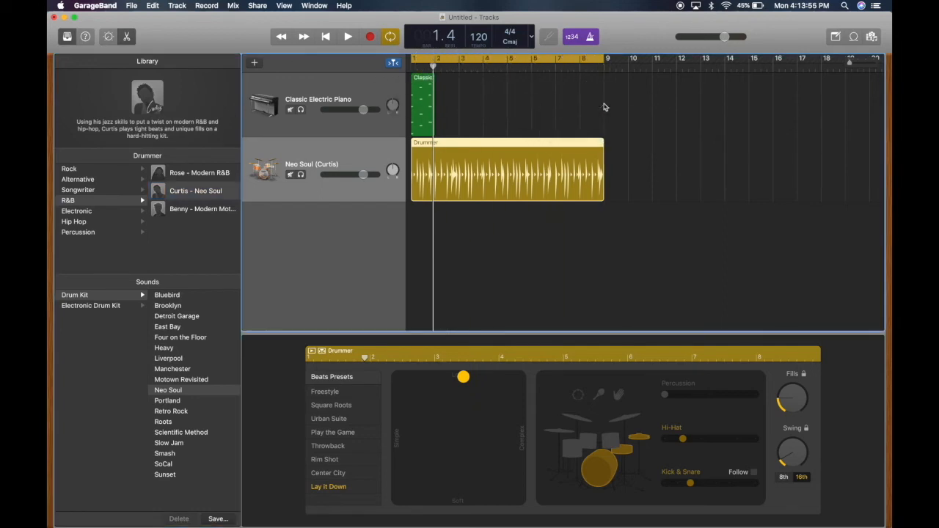
pyautogui.click(290, 110)
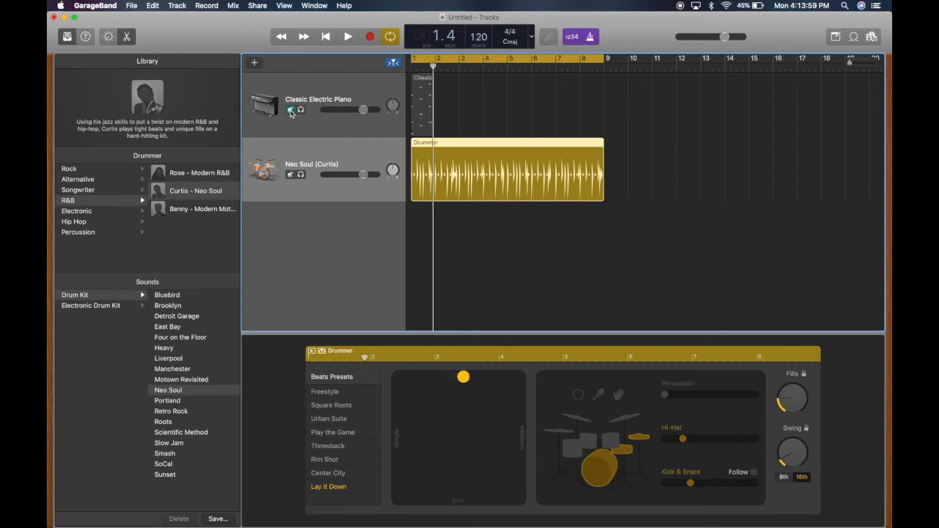
pyautogui.press('space')
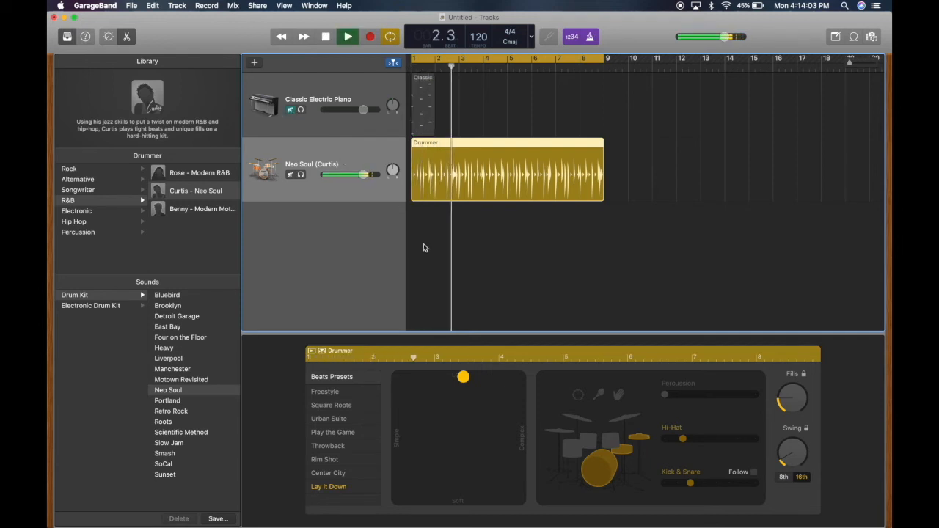
pyautogui.press('space')
# Set the drum performance to its simplest and softest extreme and play it from the start
pyautogui.moveTo(463, 376); pyautogui.dragTo(397, 498)
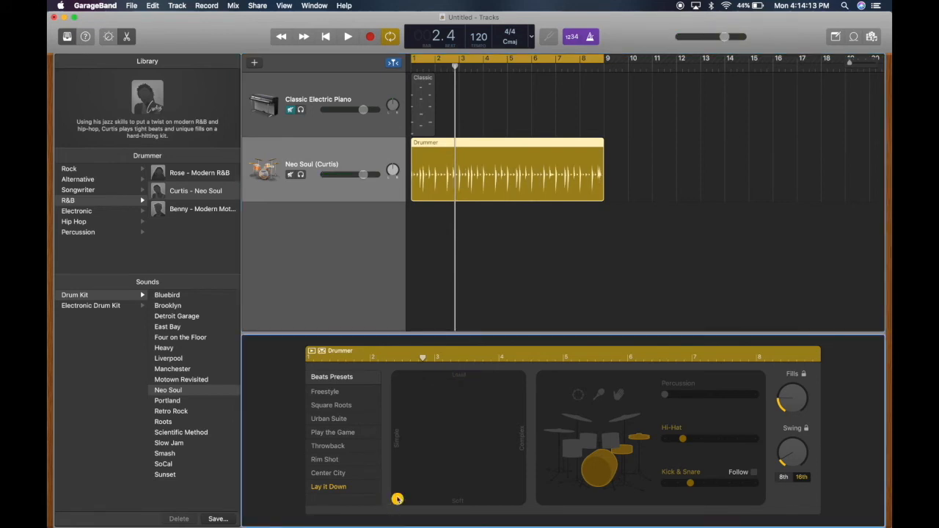
pyautogui.press('Return')
pyautogui.press('space')
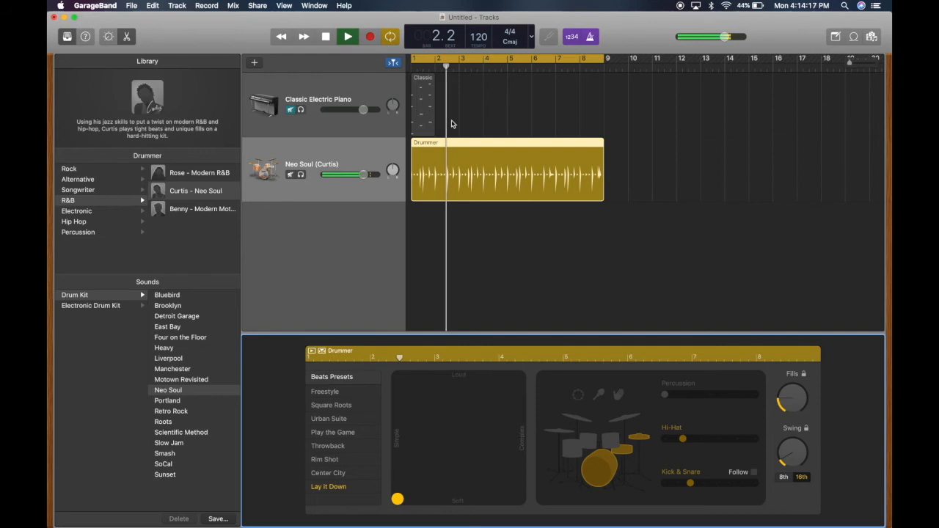
pyautogui.press('space')
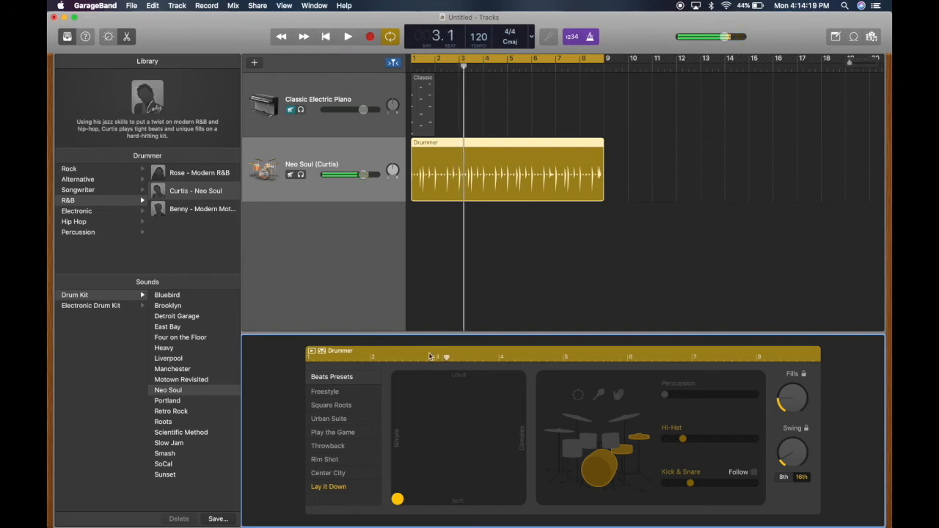
# Set the drum performance to its loudest and most complex extreme and play it from the start
pyautogui.moveTo(396, 499); pyautogui.dragTo(549, 339)
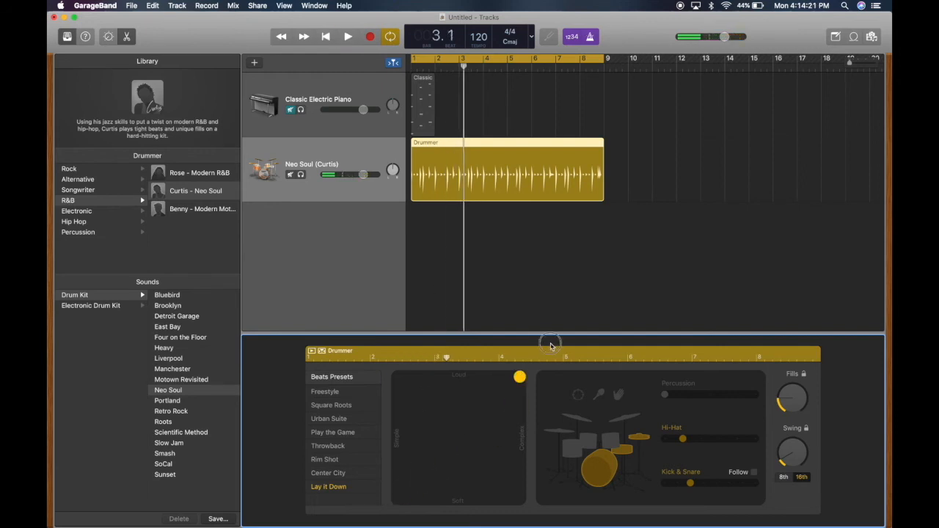
pyautogui.press('Return')
pyautogui.press('space')
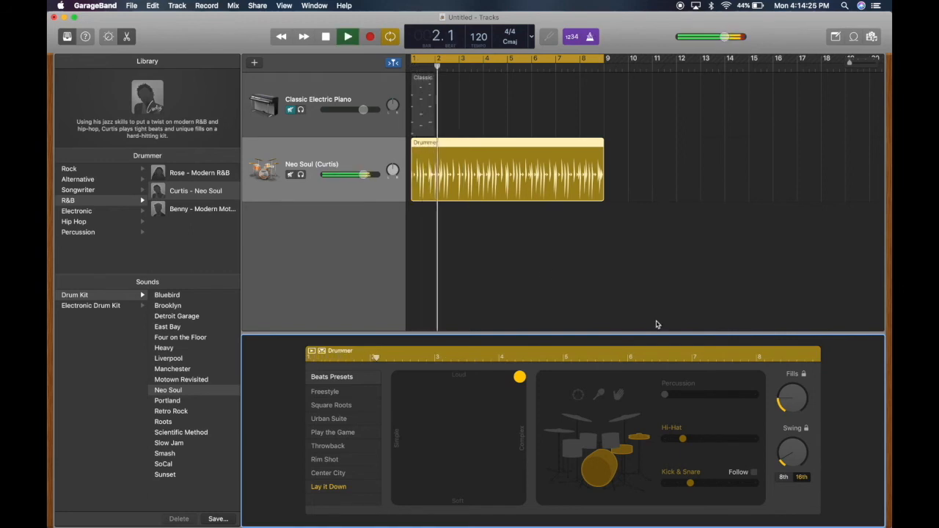
pyautogui.press('space')
# Raise the drummer's Fills to the maximum and play the beat
pyautogui.moveTo(780, 402); pyautogui.dragTo(776, 286)
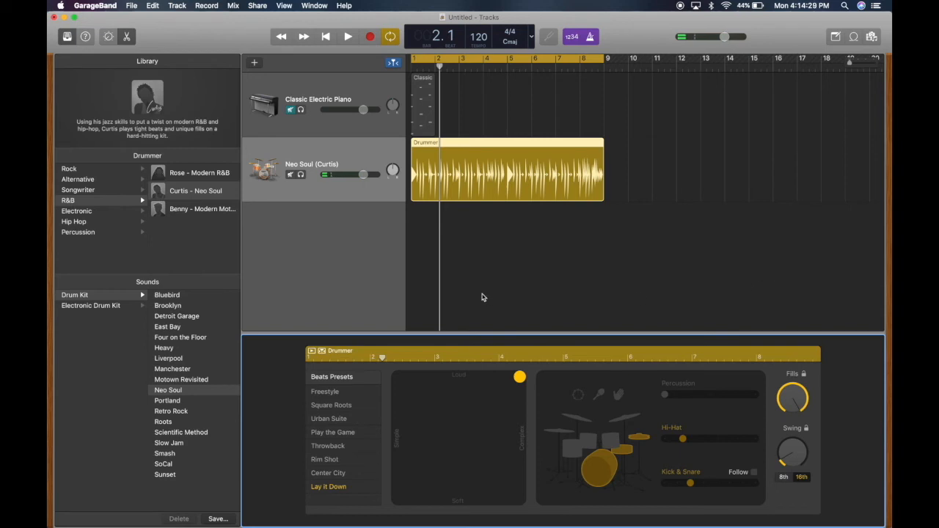
pyautogui.press('space')
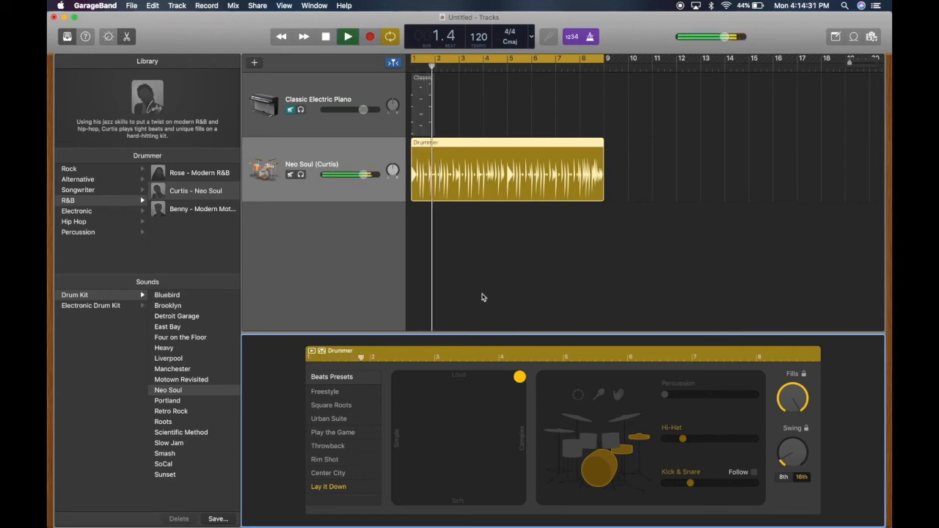
pyautogui.press('space')
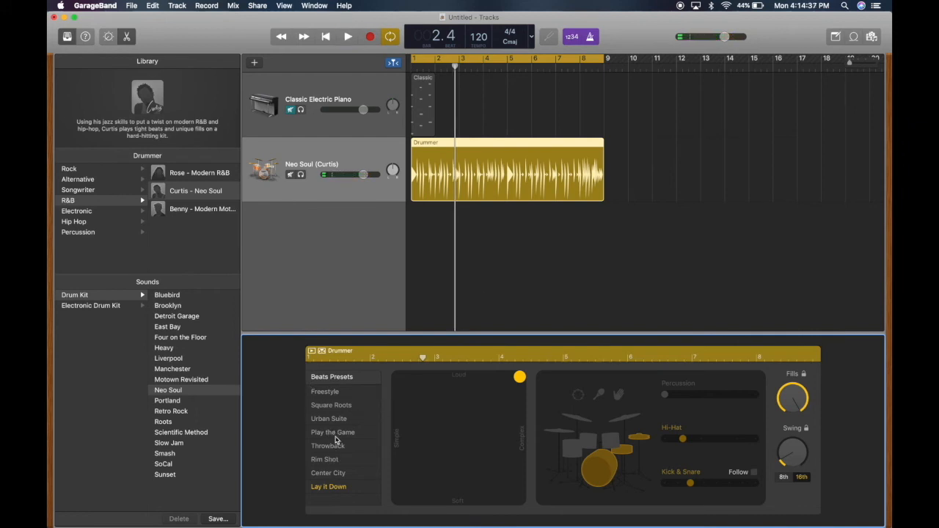
# Apply the Throwback beat preset to the Drummer region and keep the current drummer by cancelling the drummer change
pyautogui.click(332, 446)
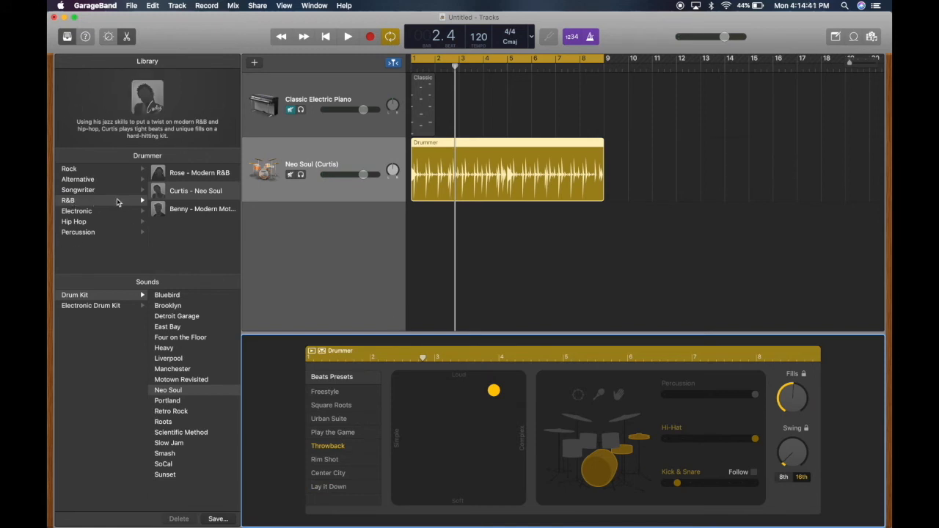
pyautogui.click(189, 189)
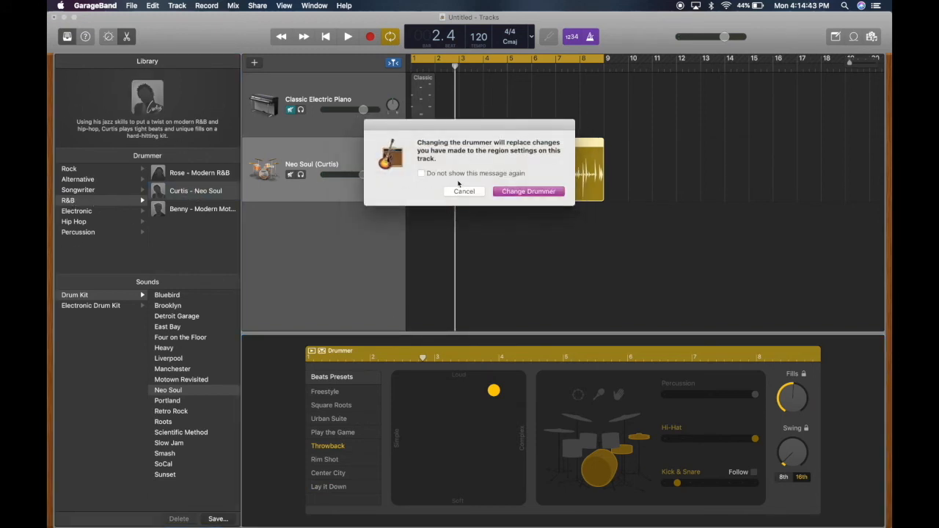
pyautogui.click(472, 192)
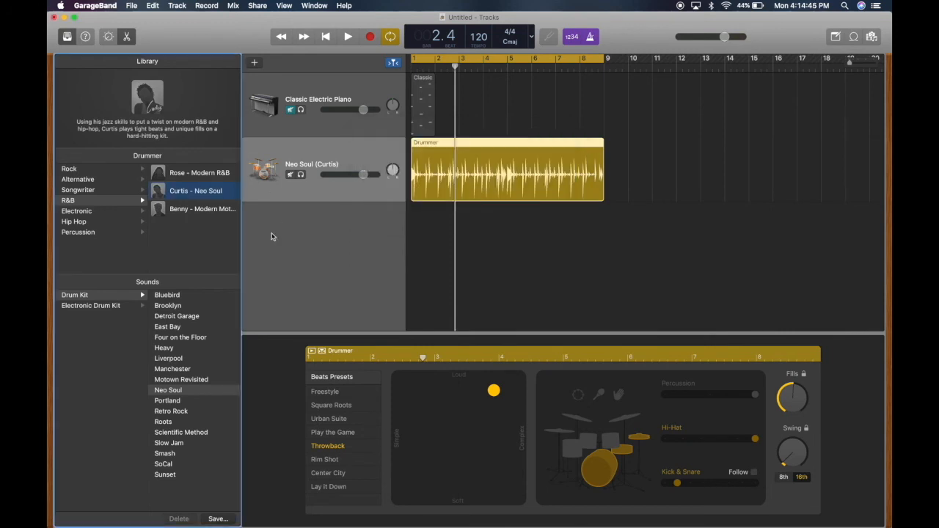
# Audition the East Bay drum kit from the project start, then return to the Neo Soul kit
pyautogui.click(175, 326)
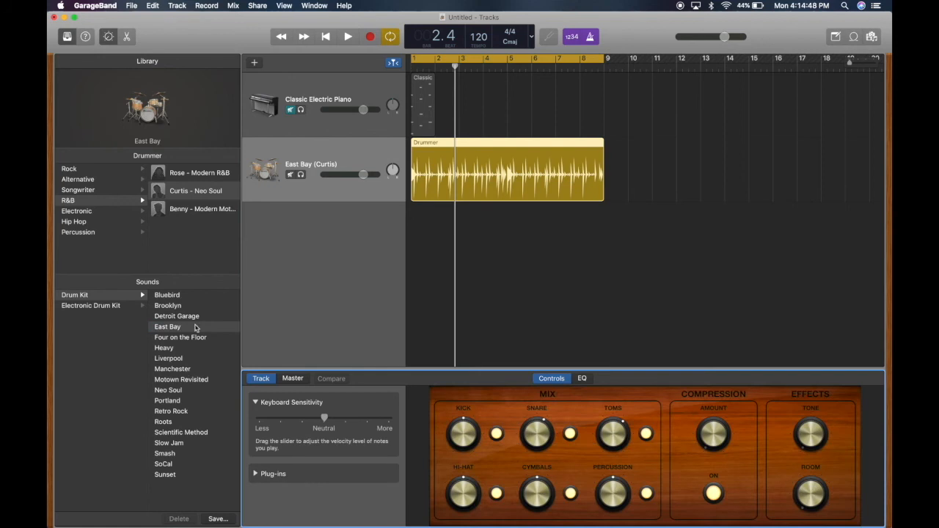
pyautogui.press('Return')
pyautogui.press('space')
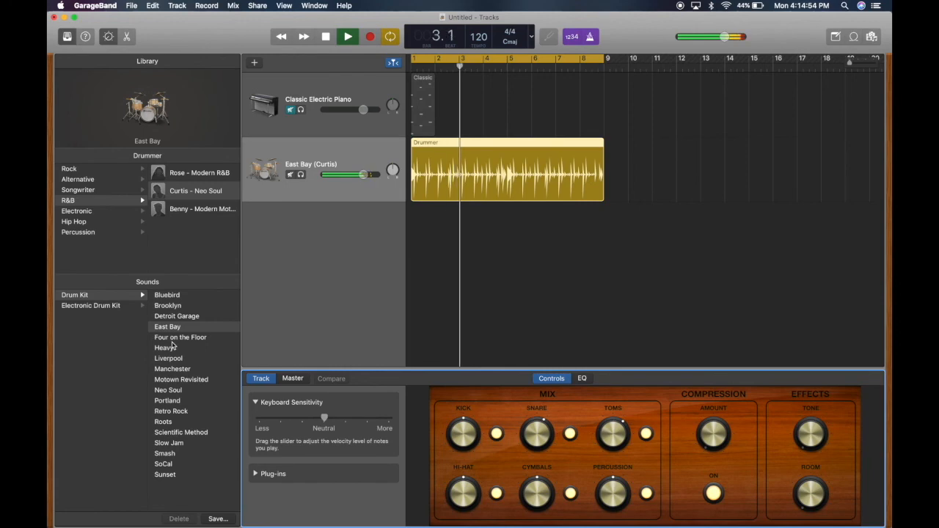
pyautogui.press('space')
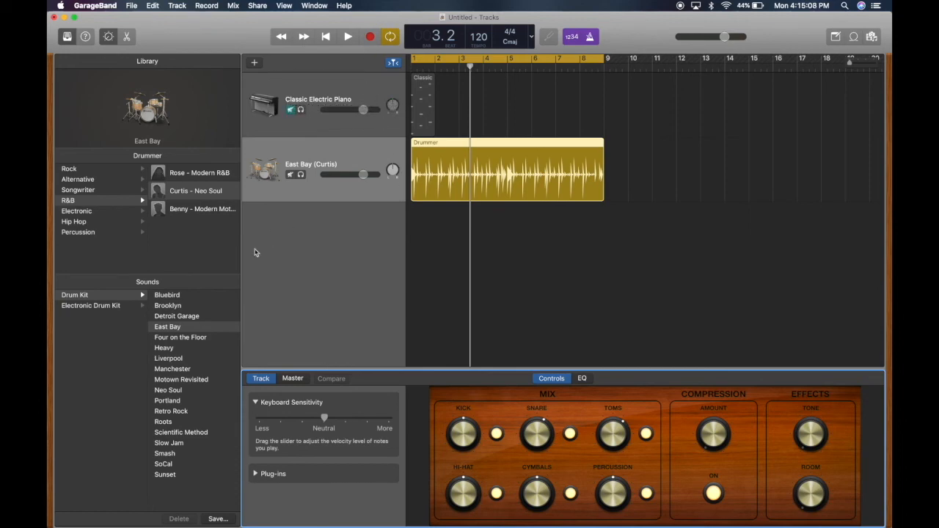
pyautogui.click(174, 393)
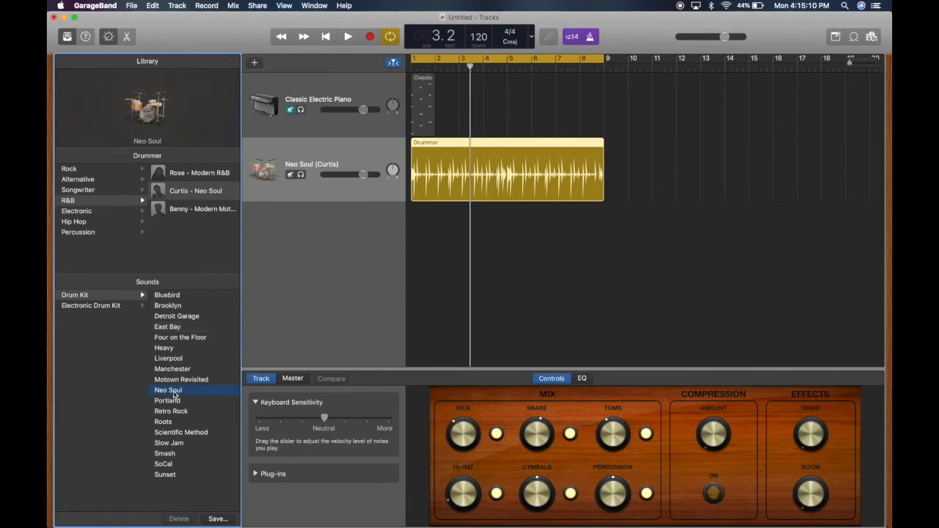
# Unmute the electric piano, shorten the cycle area to bar 1 and play both tracks together
pyautogui.click(291, 110)
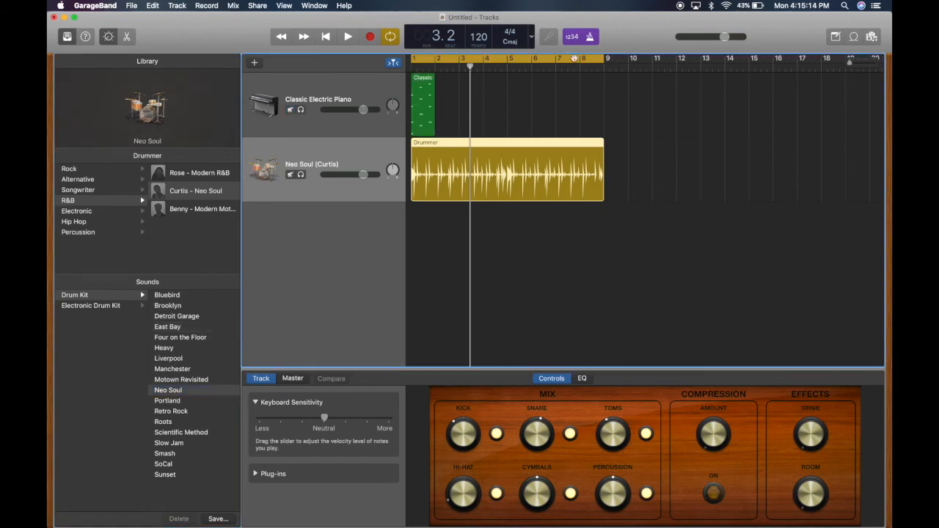
pyautogui.moveTo(604, 58); pyautogui.dragTo(437, 65)
pyautogui.press('space')
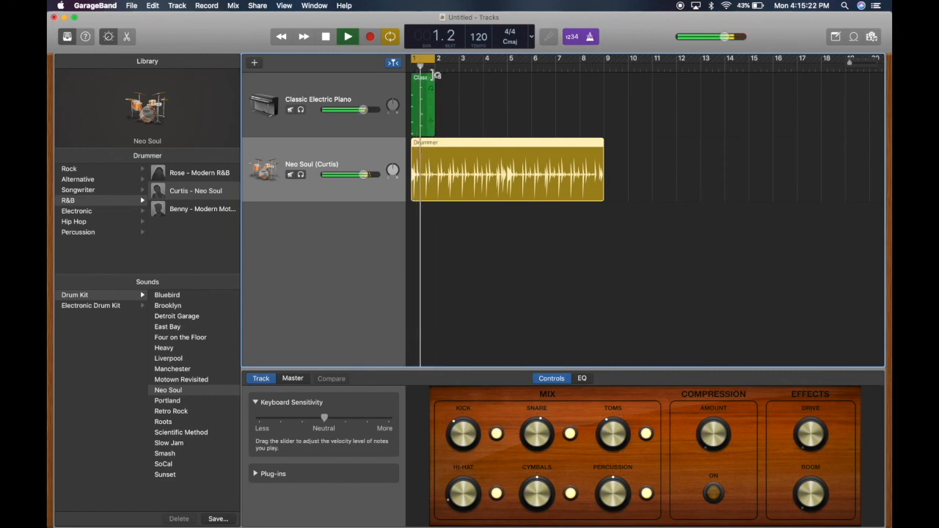
pyautogui.press('space')
# Turn off the cycle area, loop the piano region to the end of the Drummer region and play from the start
pyautogui.click(425, 60)
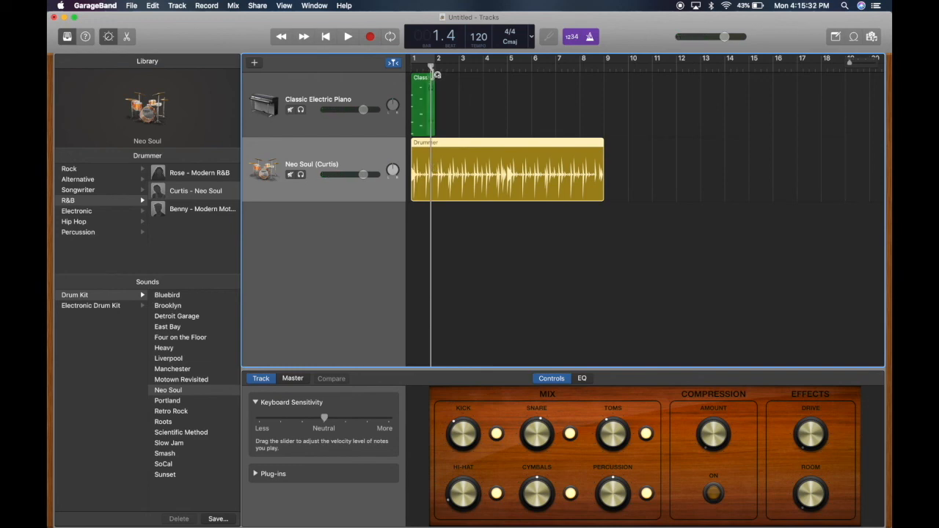
pyautogui.moveTo(437, 74); pyautogui.dragTo(606, 177)
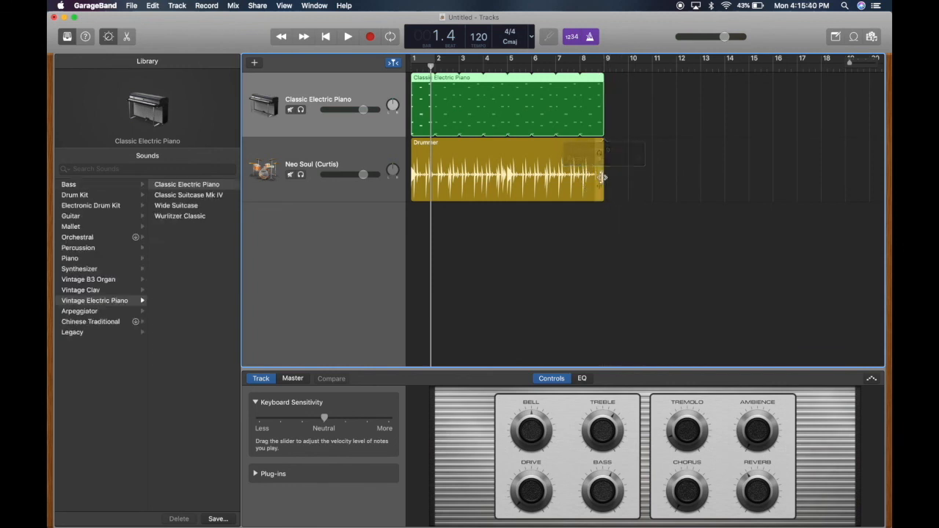
pyautogui.click(325, 37)
pyautogui.press('space')
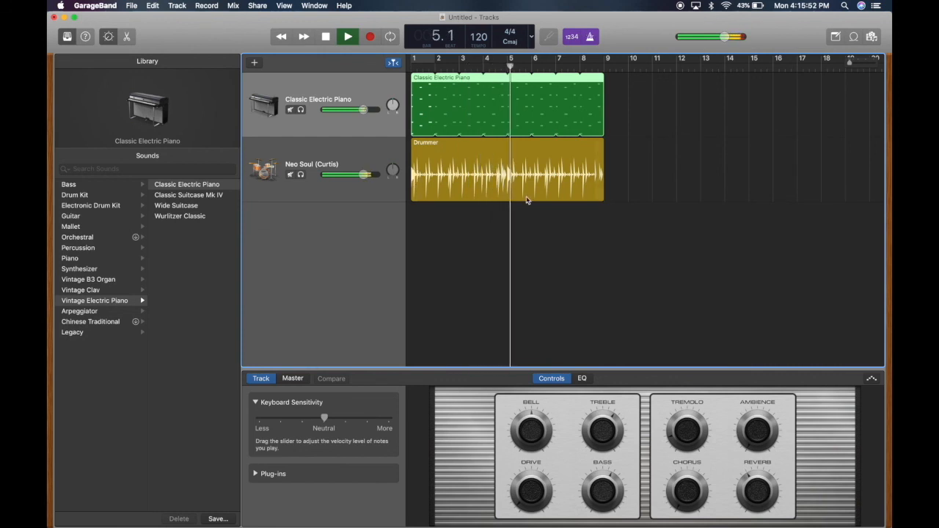
pyautogui.press('space')
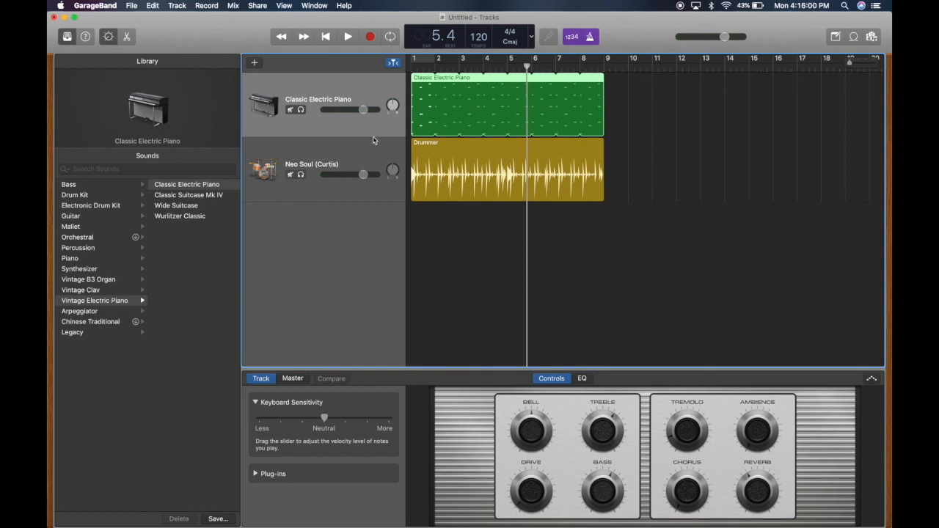
# Change the piano track's sound to Steinway Grand Piano and play the project from the start
pyautogui.click(98, 259)
pyautogui.click(189, 185)
pyautogui.press('Return')
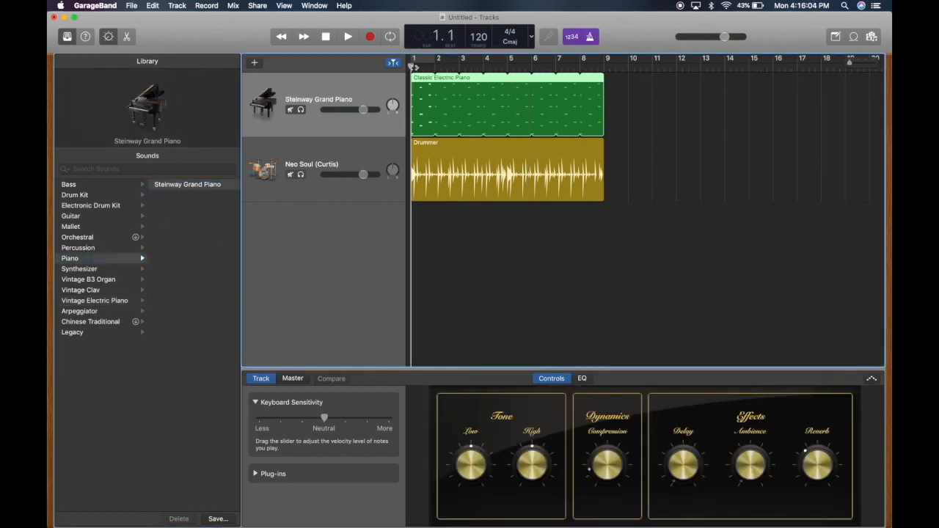
pyautogui.press('space')
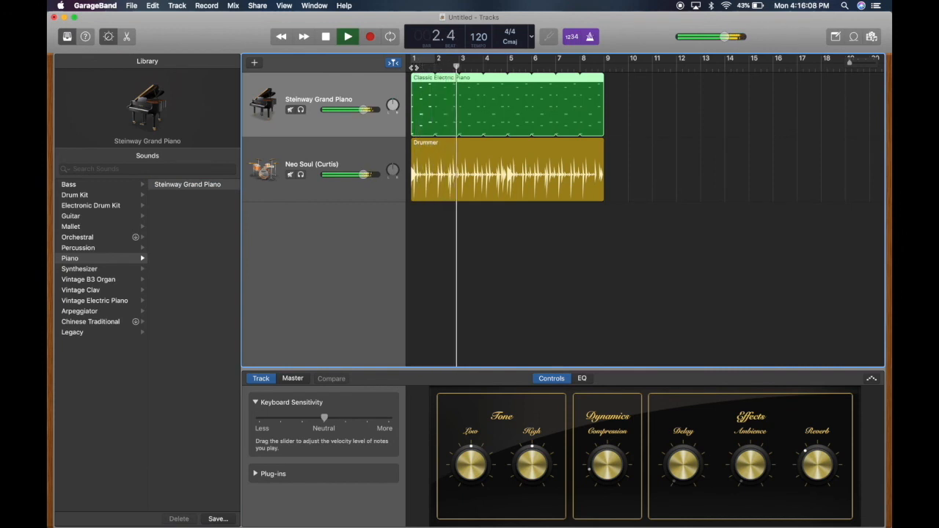
pyautogui.press('space')
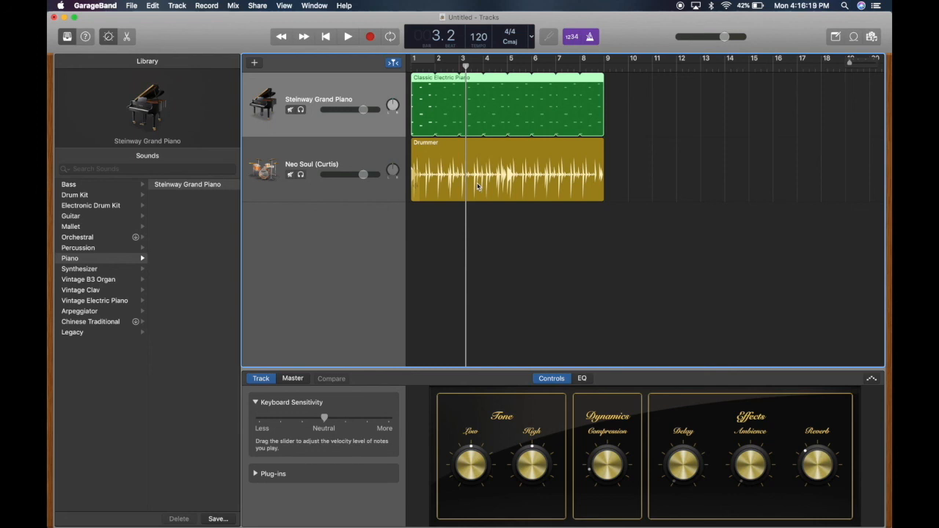
# Turn on Quick Help to examine the descriptions of the interface areas
pyautogui.click(86, 40)
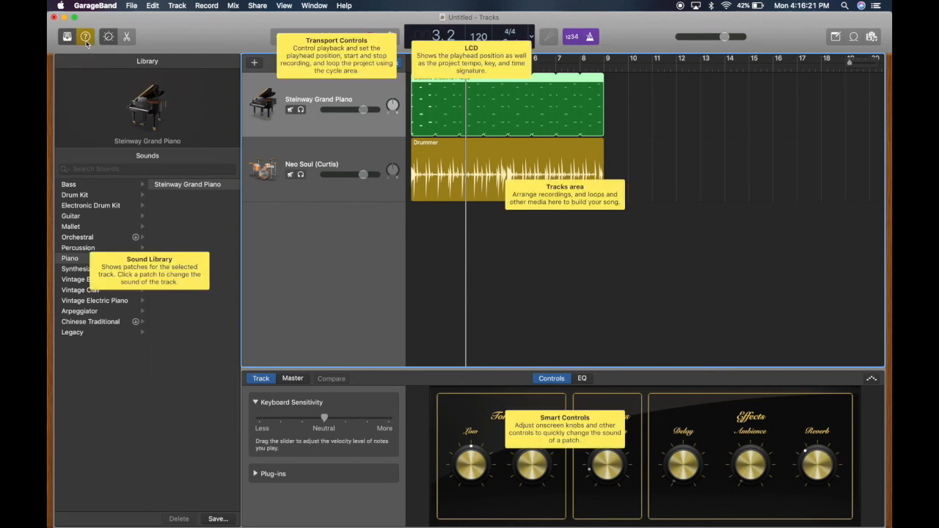
pyautogui.moveTo(518, 36)
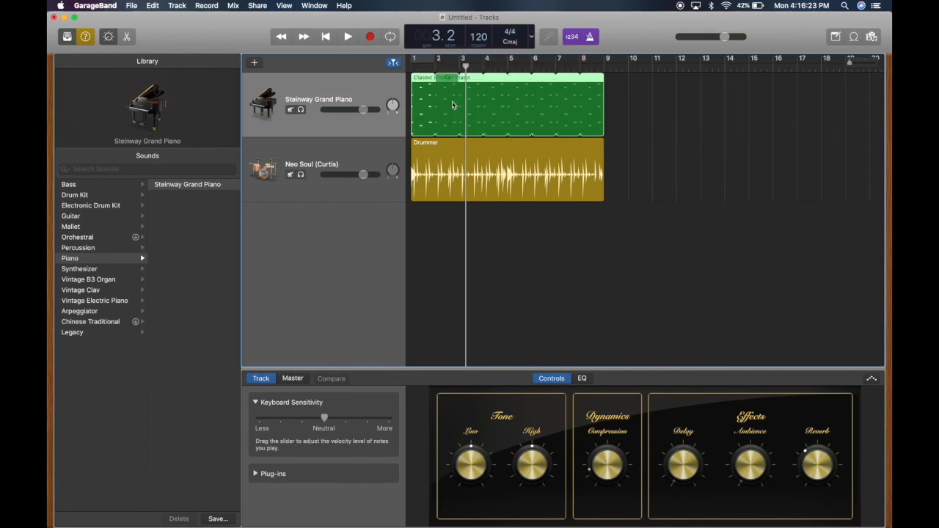